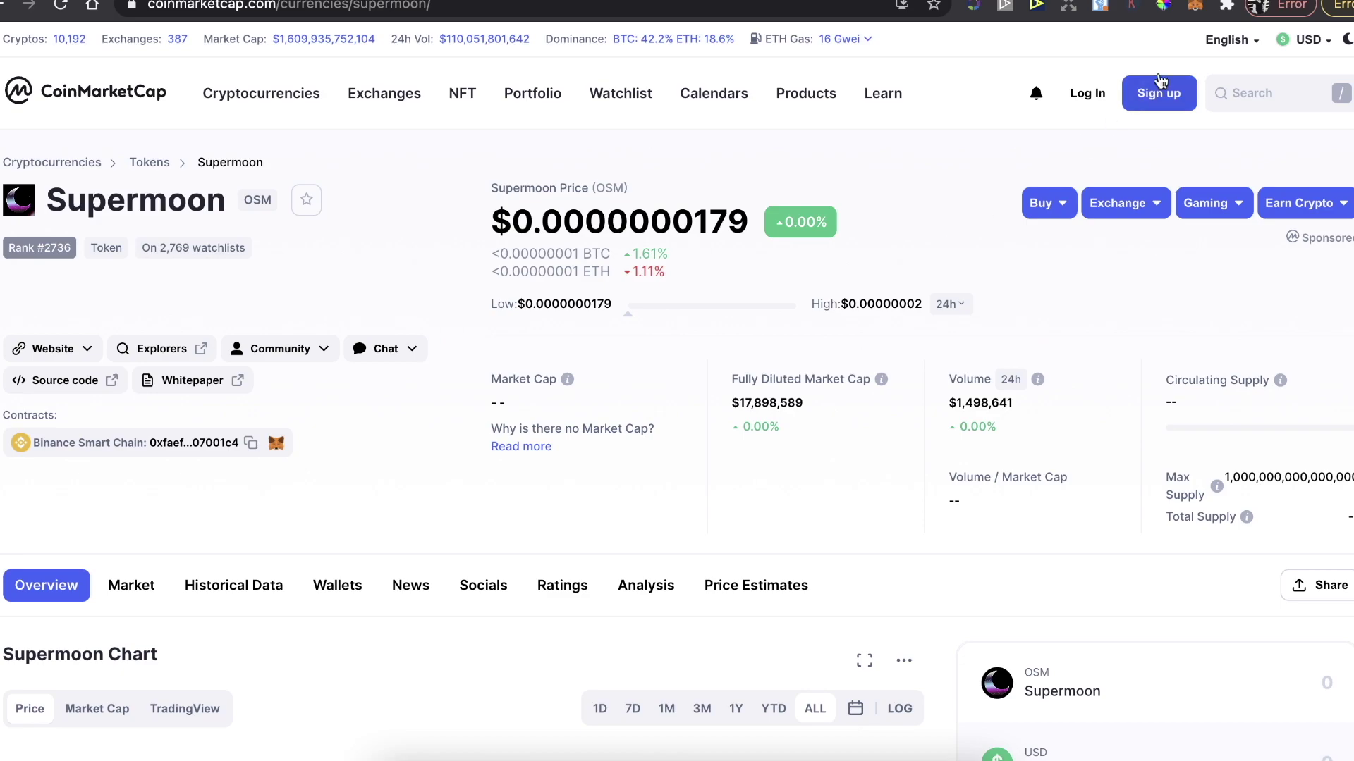
# Open MetaMask over the Supermoon page and show its network list, with Smart Chain active
pyautogui.click(1198, 6)
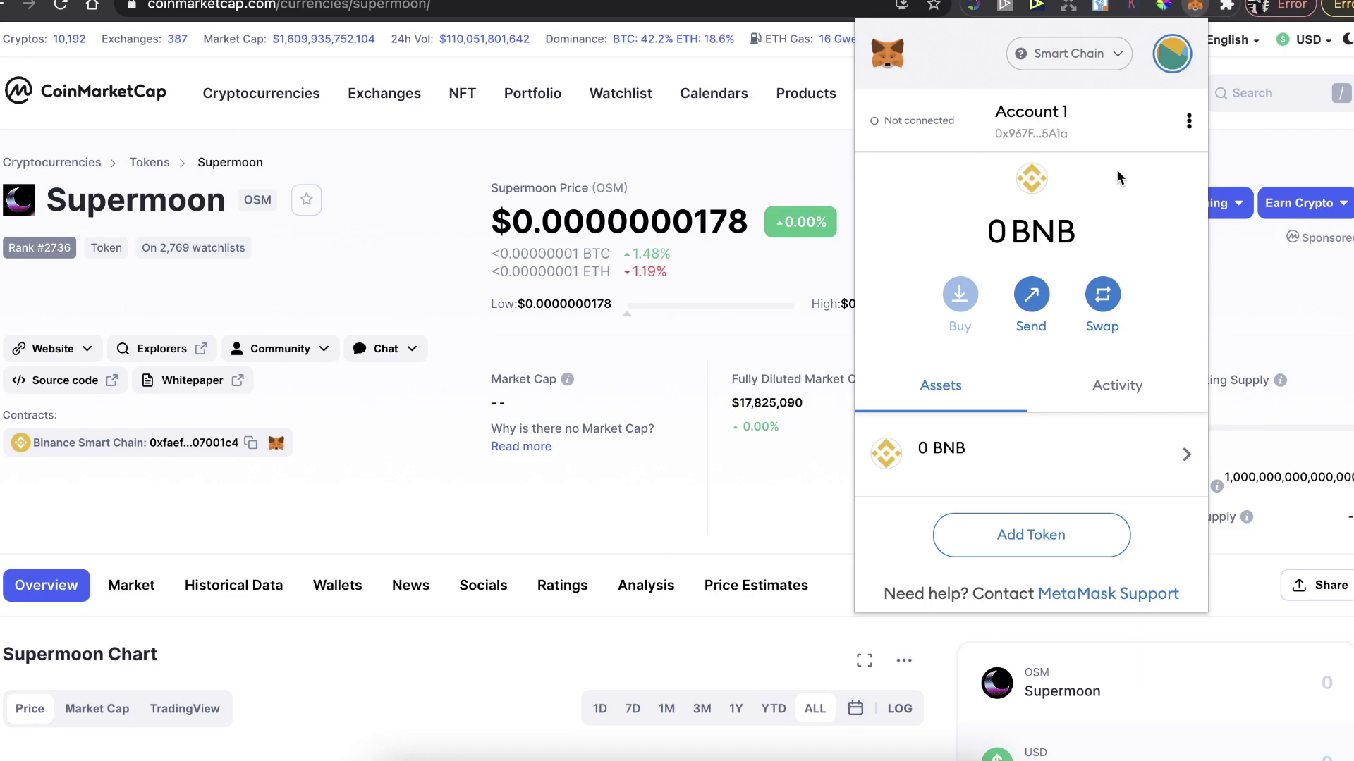
pyautogui.click(1091, 64)
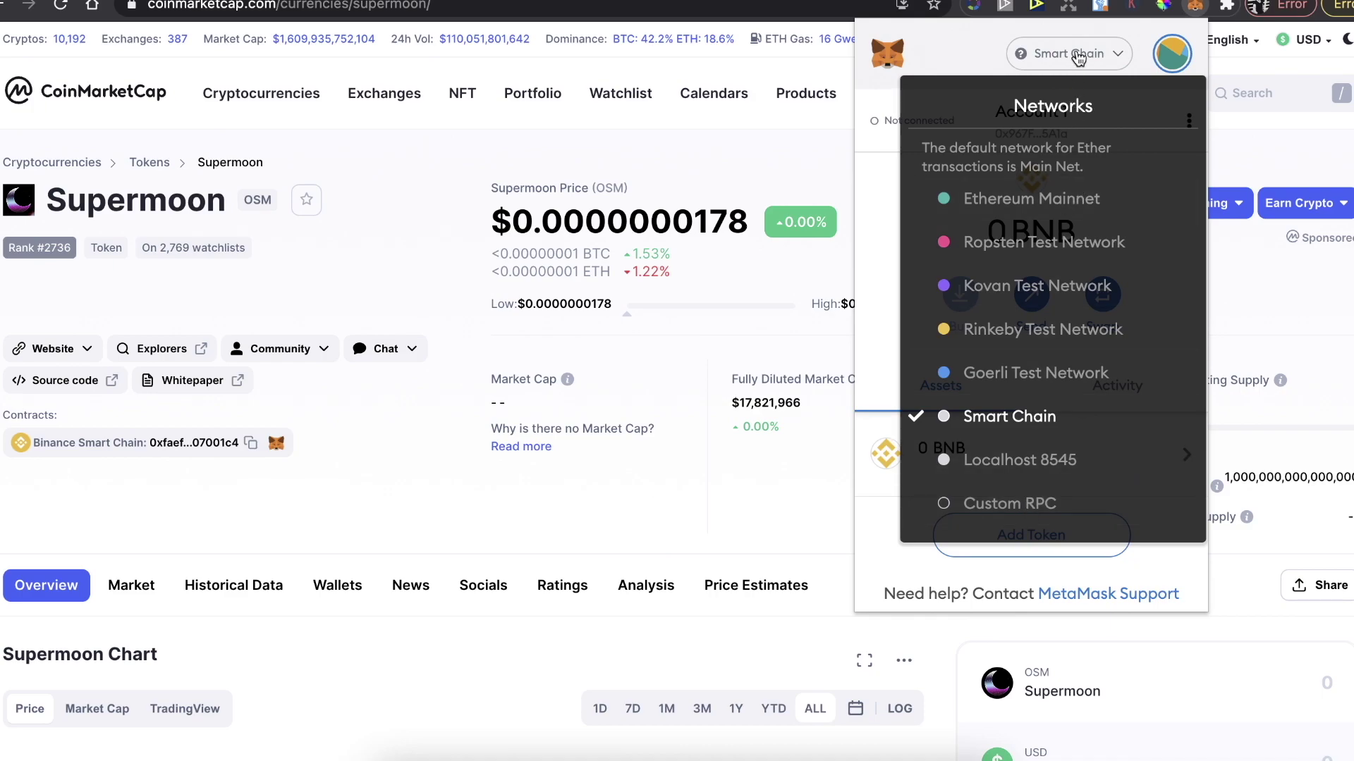
pyautogui.click(1079, 58)
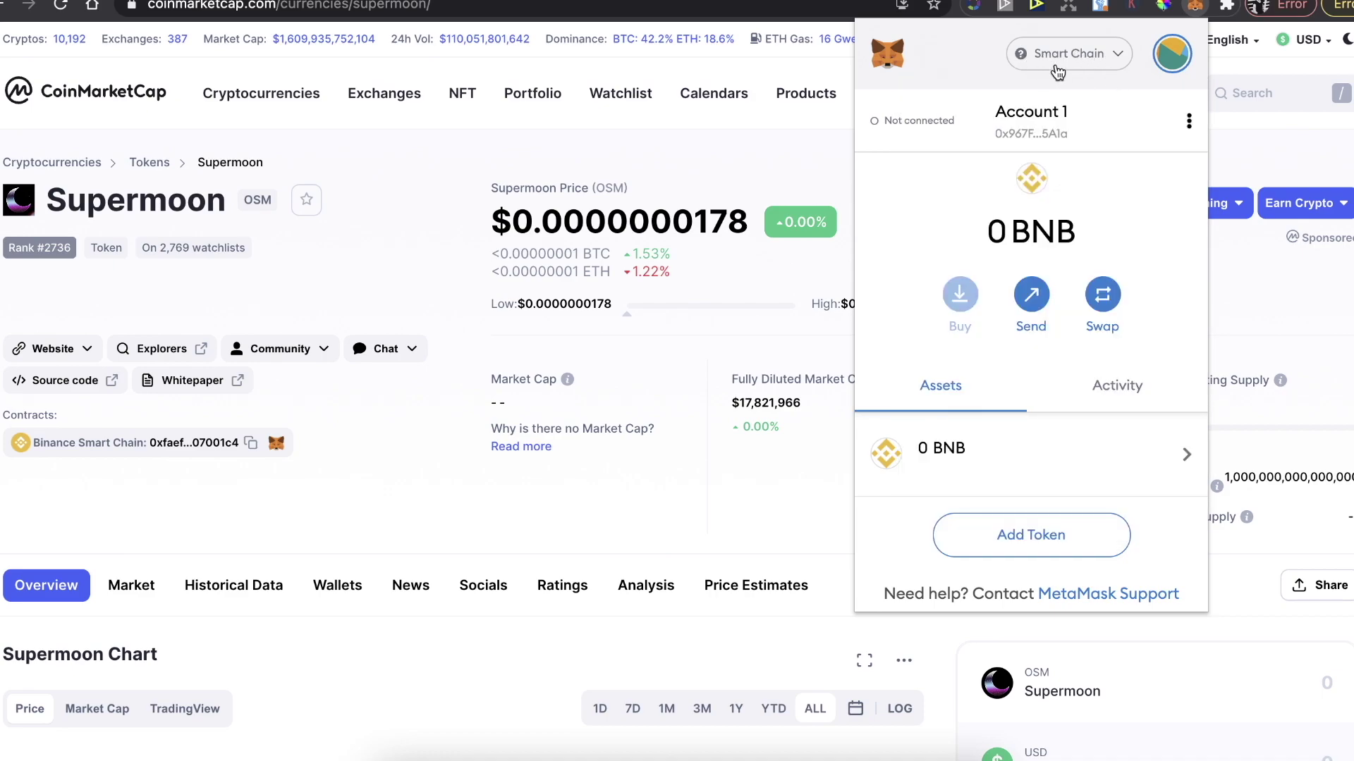
pyautogui.moveTo(1081, 232); pyautogui.dragTo(988, 227)
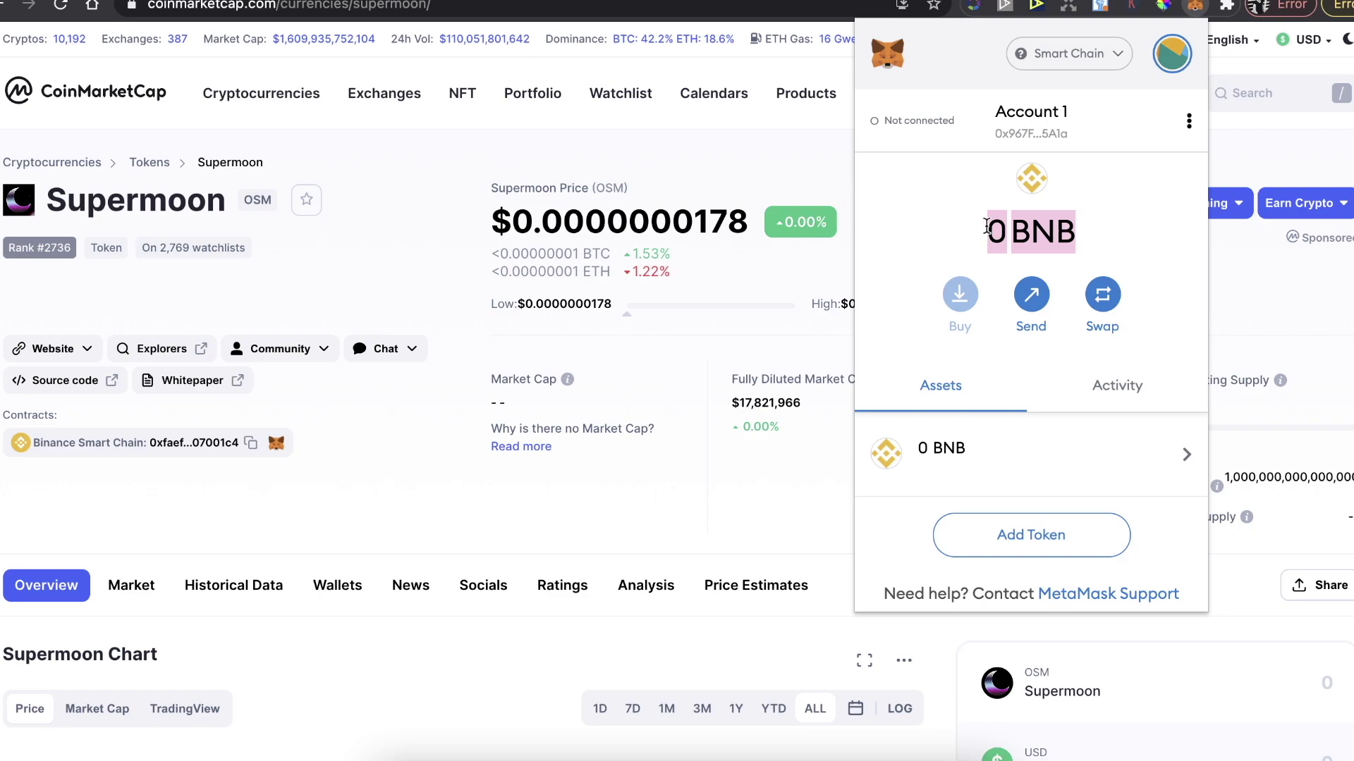
pyautogui.click(987, 227)
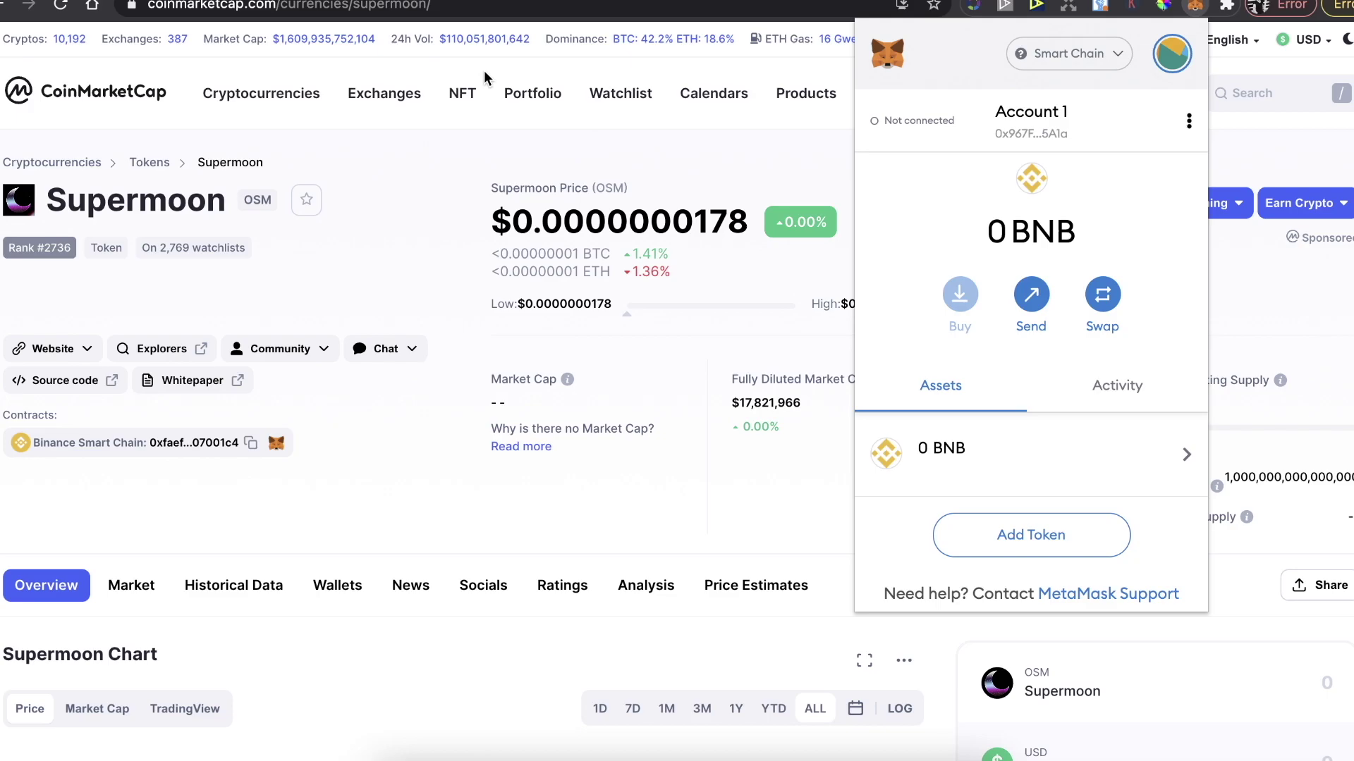
pyautogui.click(259, 39)
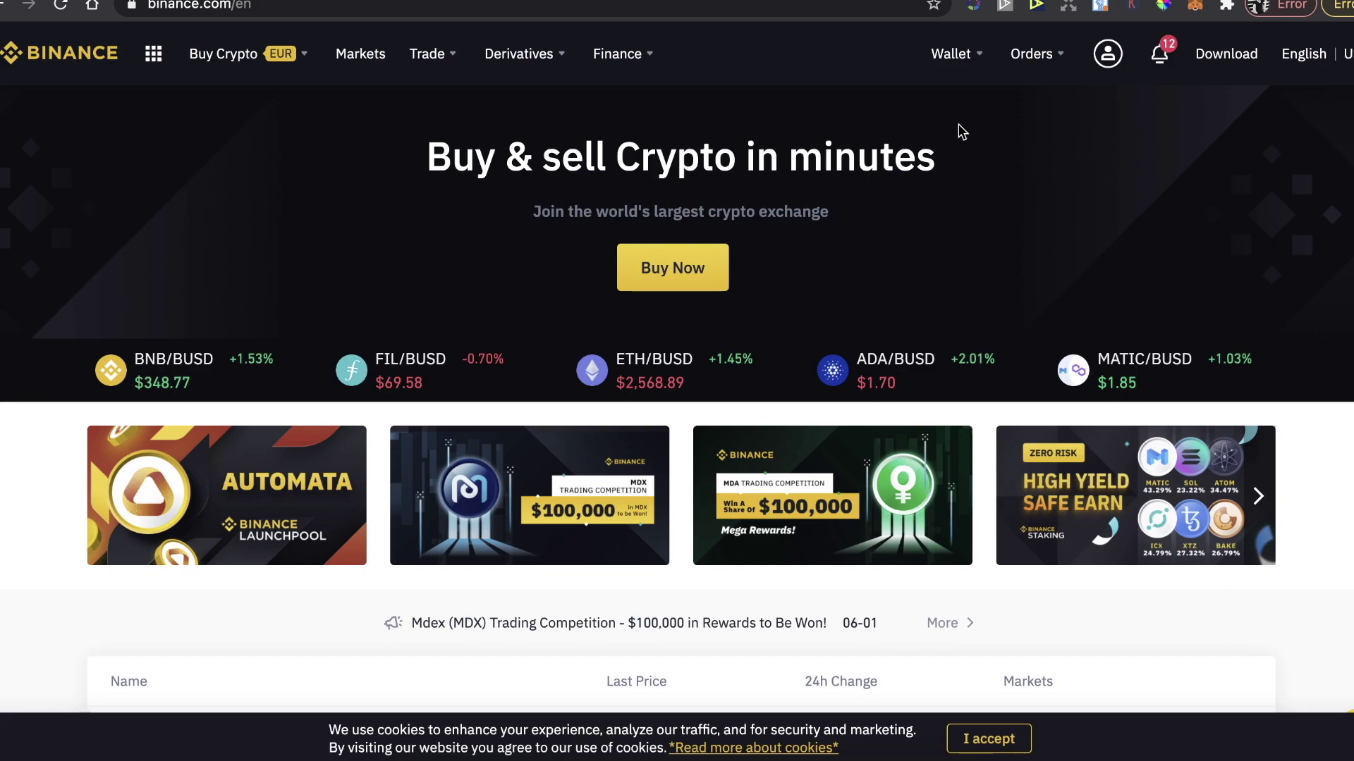
# Open MetaMask on the Binance homepage, showing Account 1 with 0 BNB on Smart Chain
pyautogui.click(1195, 7)
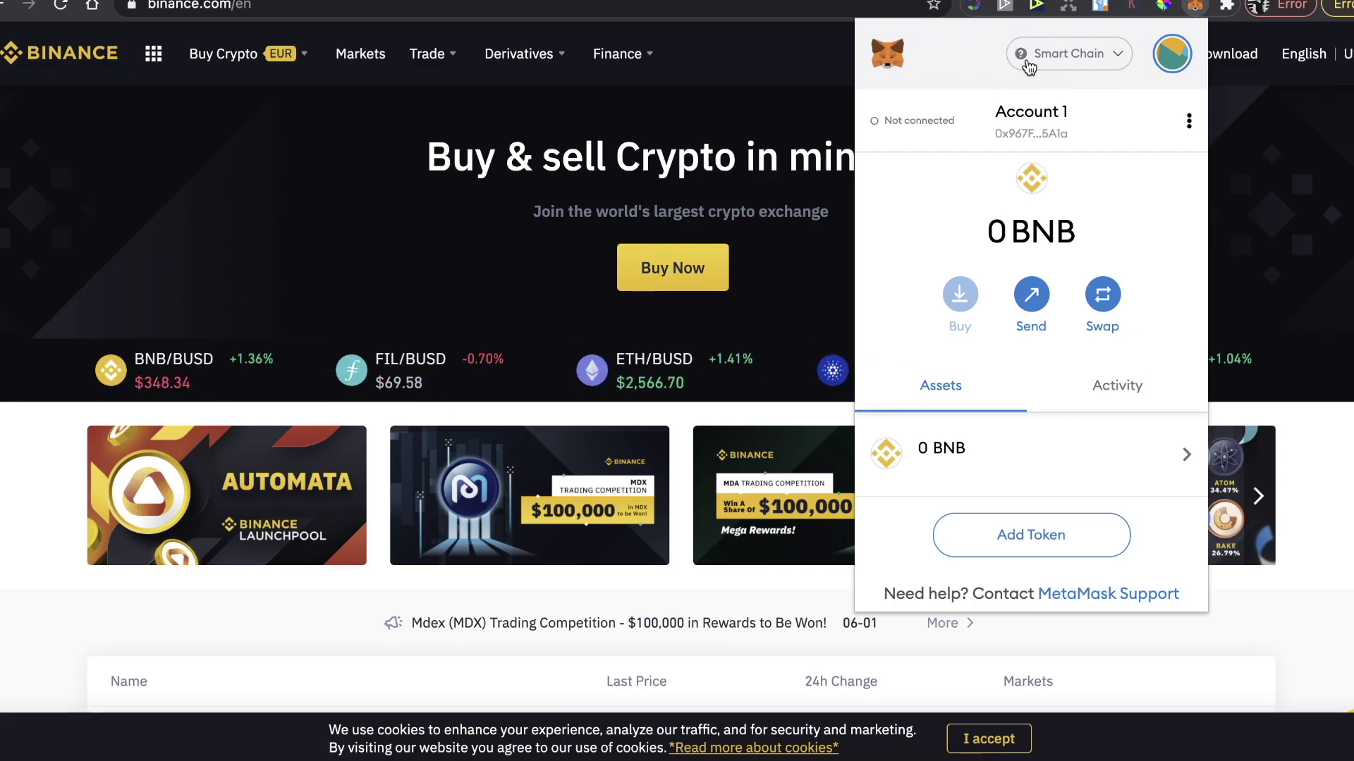
# Copy the Account 1 wallet address from MetaMask and close the wallet
pyautogui.click(1036, 118)
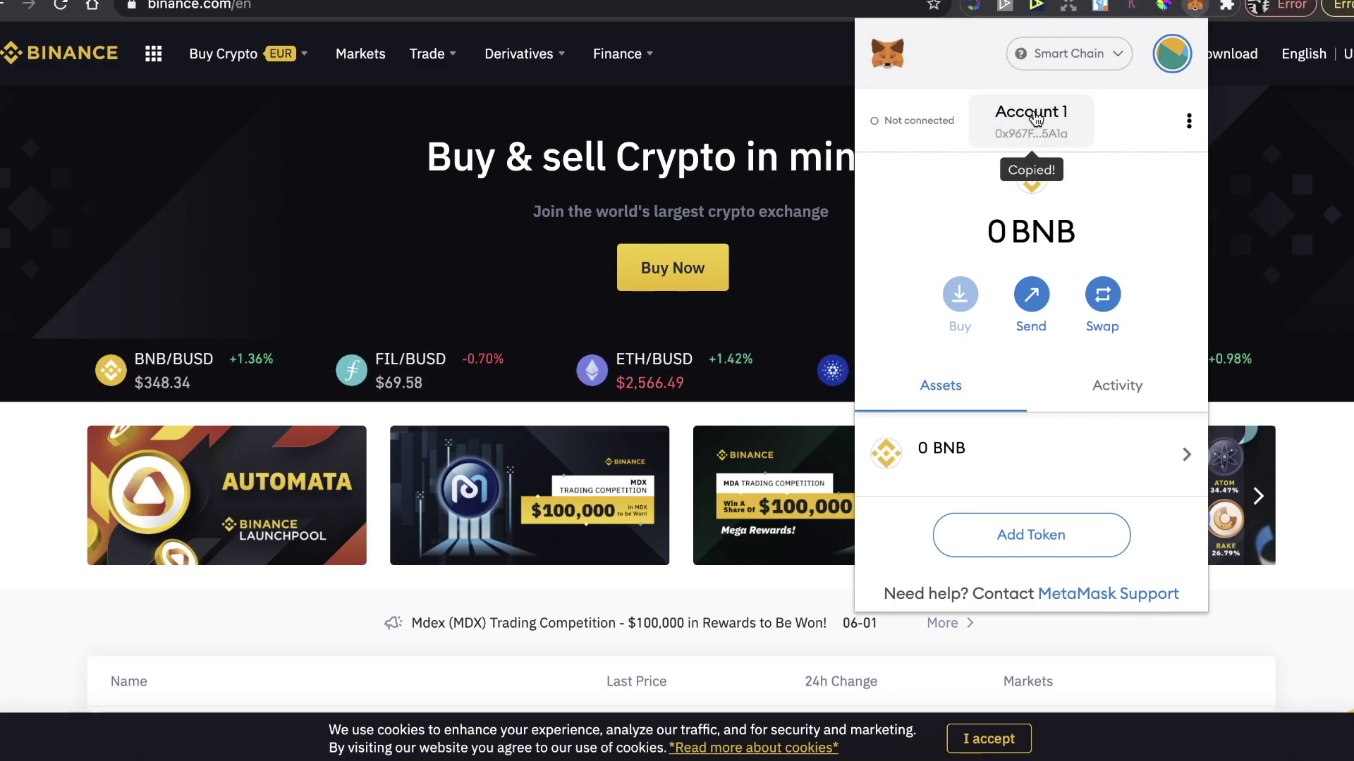
pyautogui.click(1308, 163)
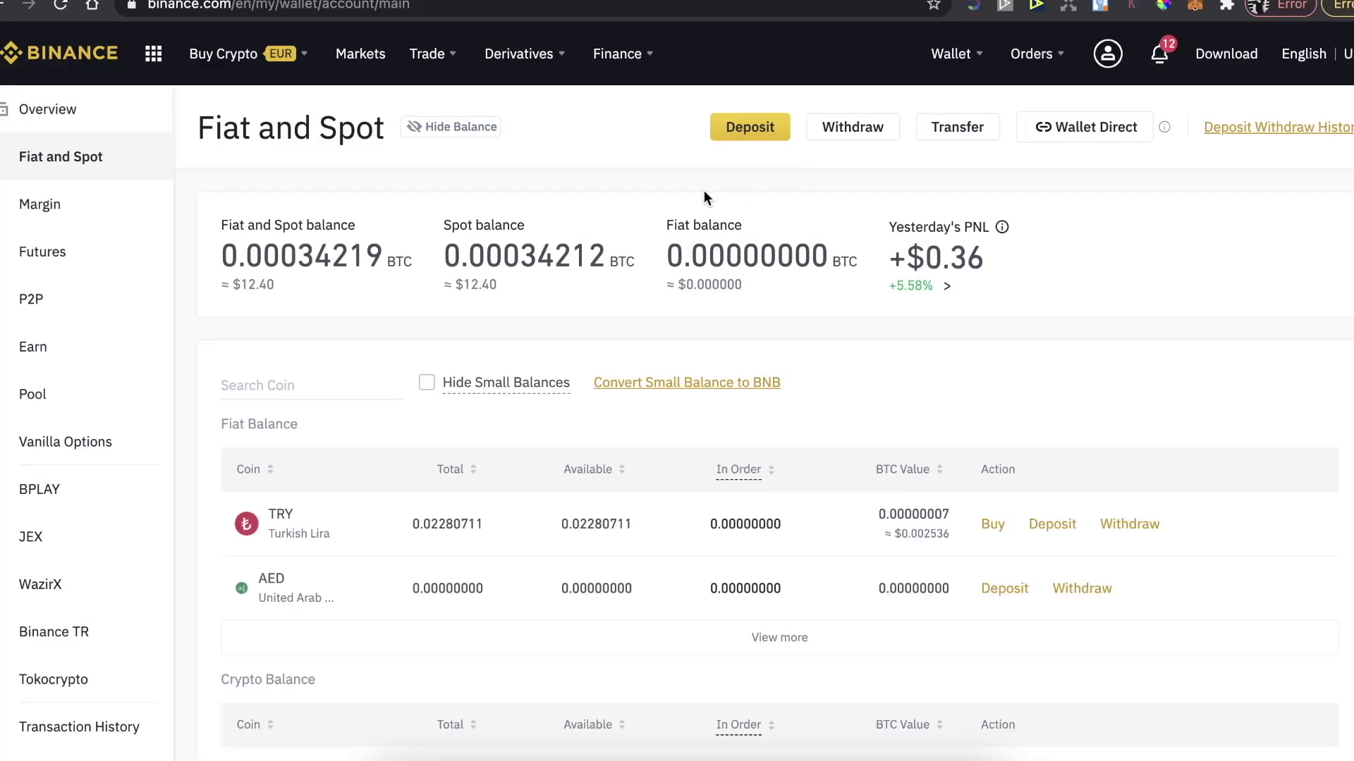
pyautogui.scroll(-5, 703, 191)
pyautogui.scroll(-8, 703, 191)
pyautogui.scroll(2, 704, 190)
pyautogui.scroll(2, 704, 190)
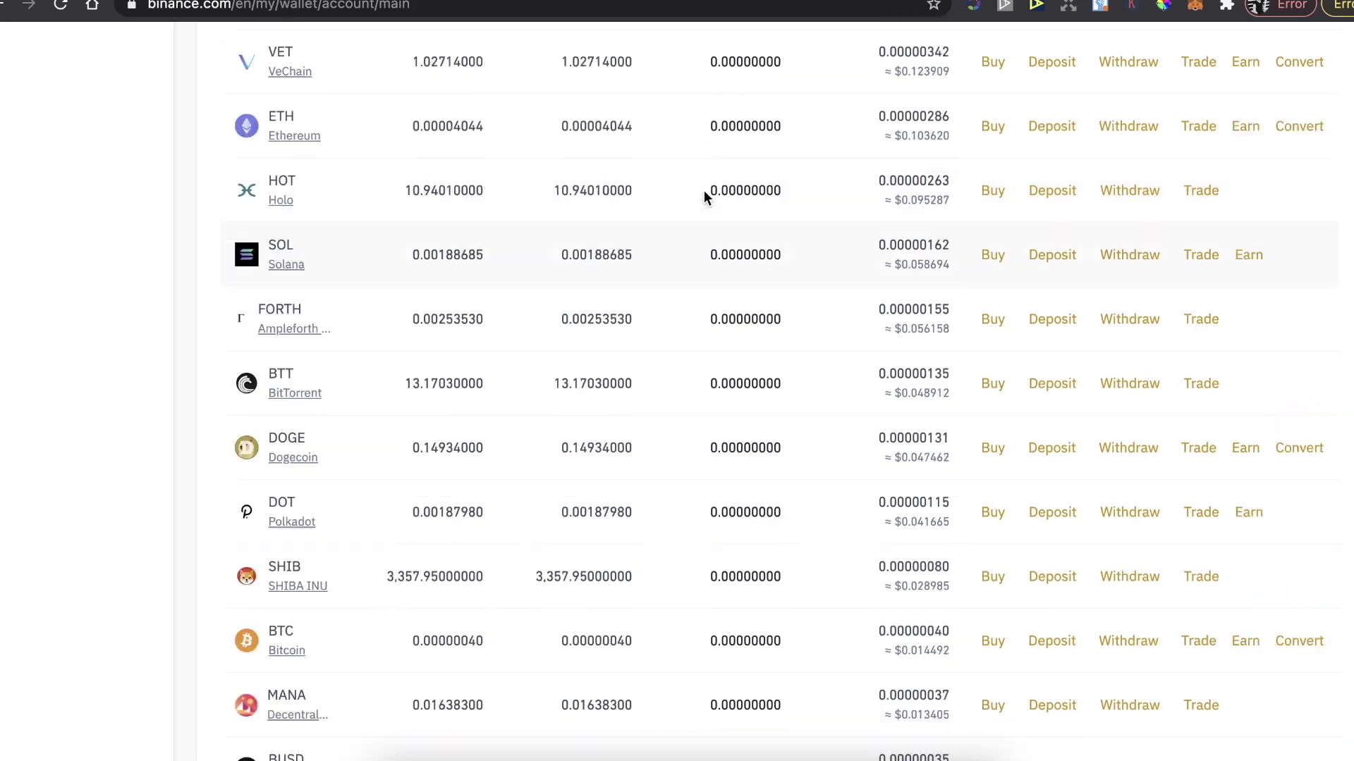
pyautogui.scroll(3, 703, 189)
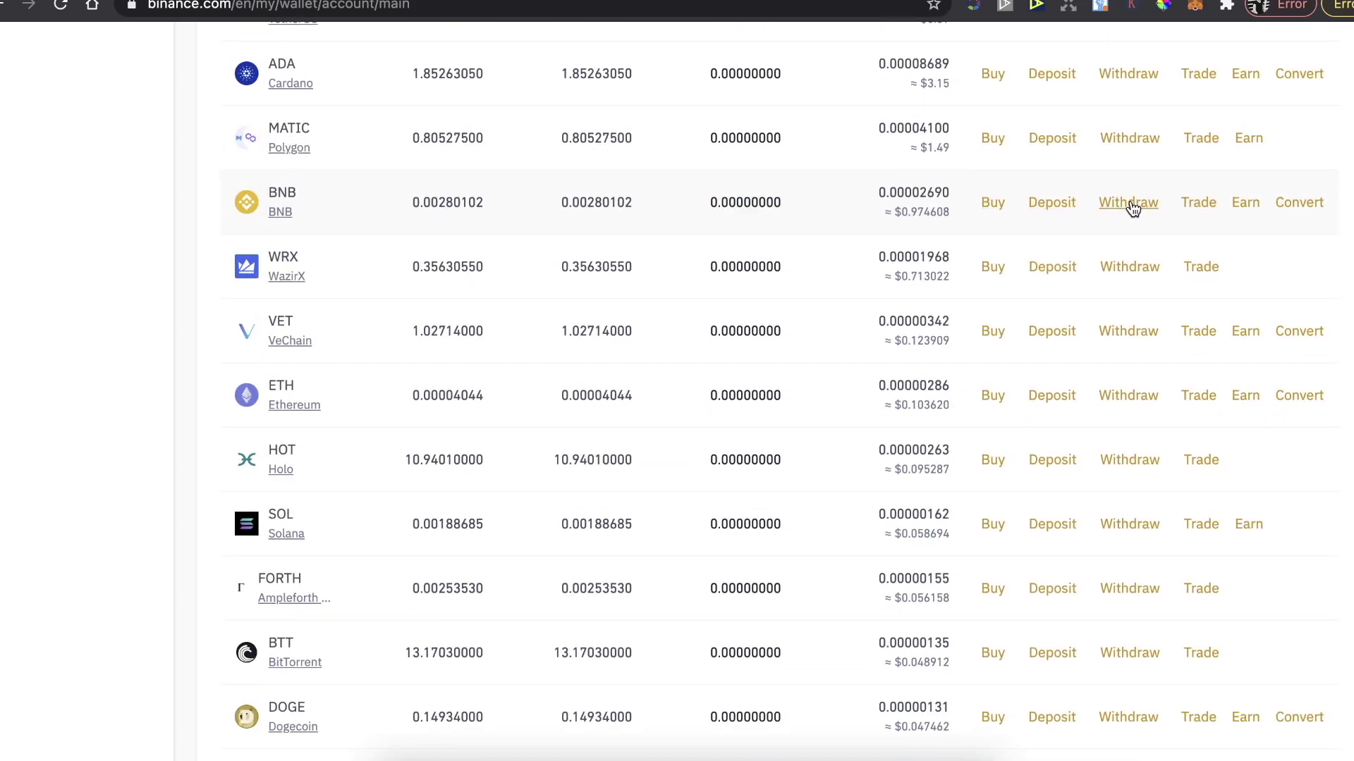
# Open Binance's Withdraw Crypto page for the BNB row of the spot wallet
pyautogui.click(1128, 202)
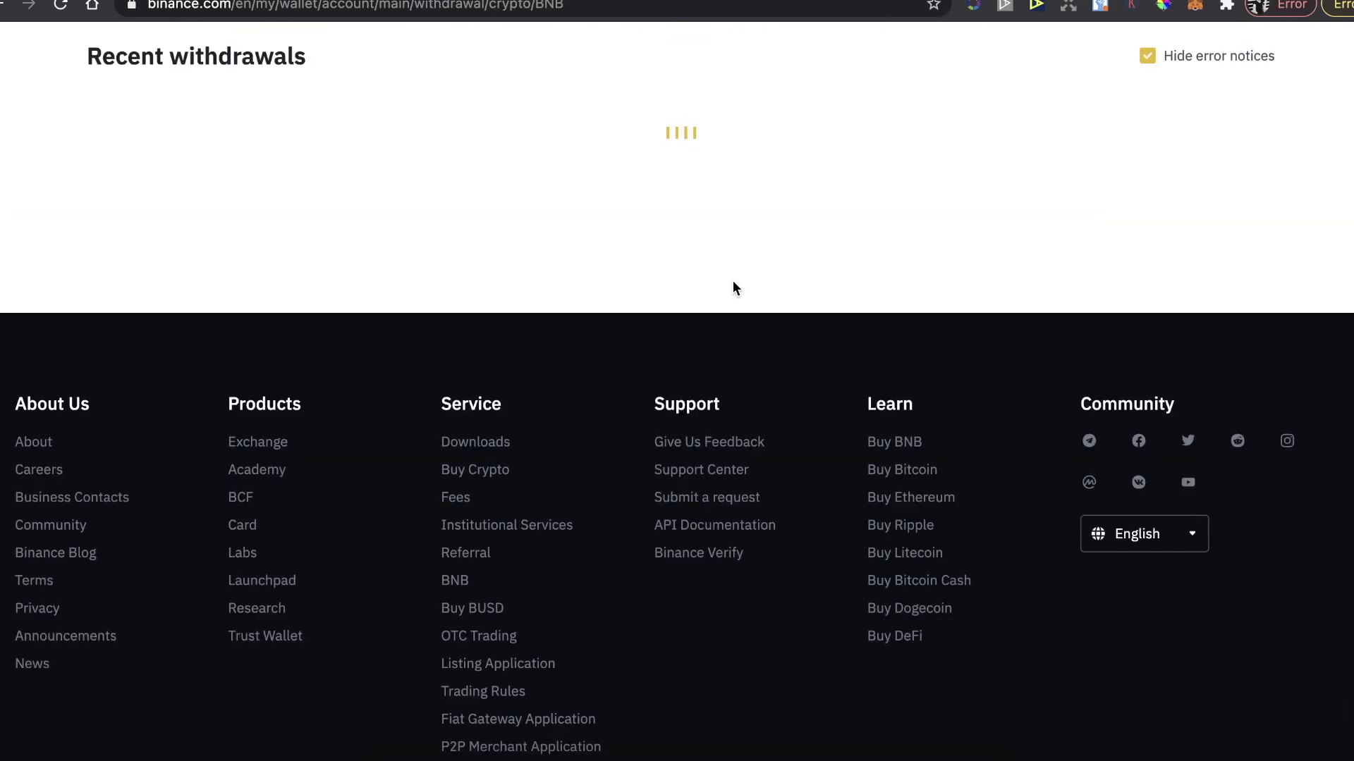
pyautogui.scroll(5, 733, 281)
pyautogui.scroll(5, 733, 281)
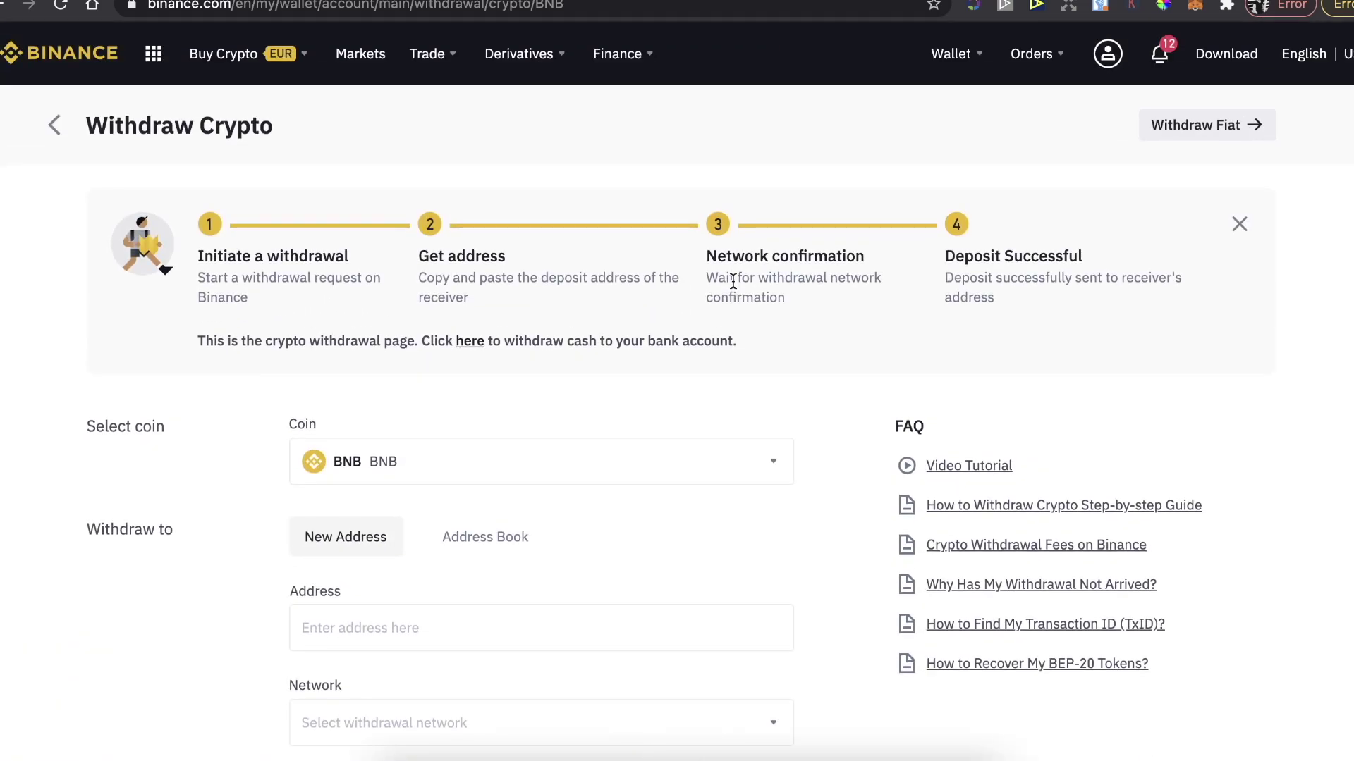
pyautogui.scroll(-3, 734, 281)
# Paste the MetaMask address as the BEP20 BNB withdrawal destination, then reopen MetaMask on the homepage
pyautogui.click(638, 440)
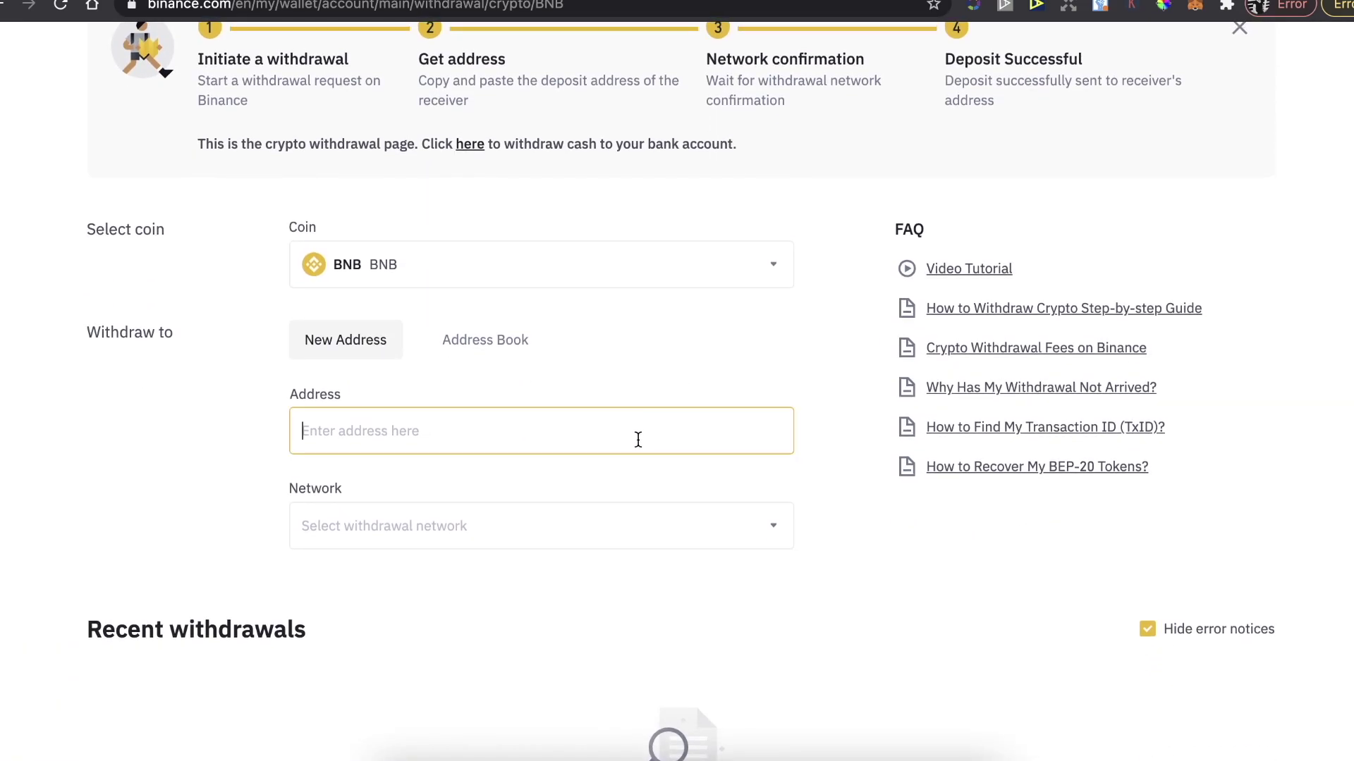
pyautogui.hotkey('ctrl', 'v')
pyautogui.scroll(-2, 638, 440)
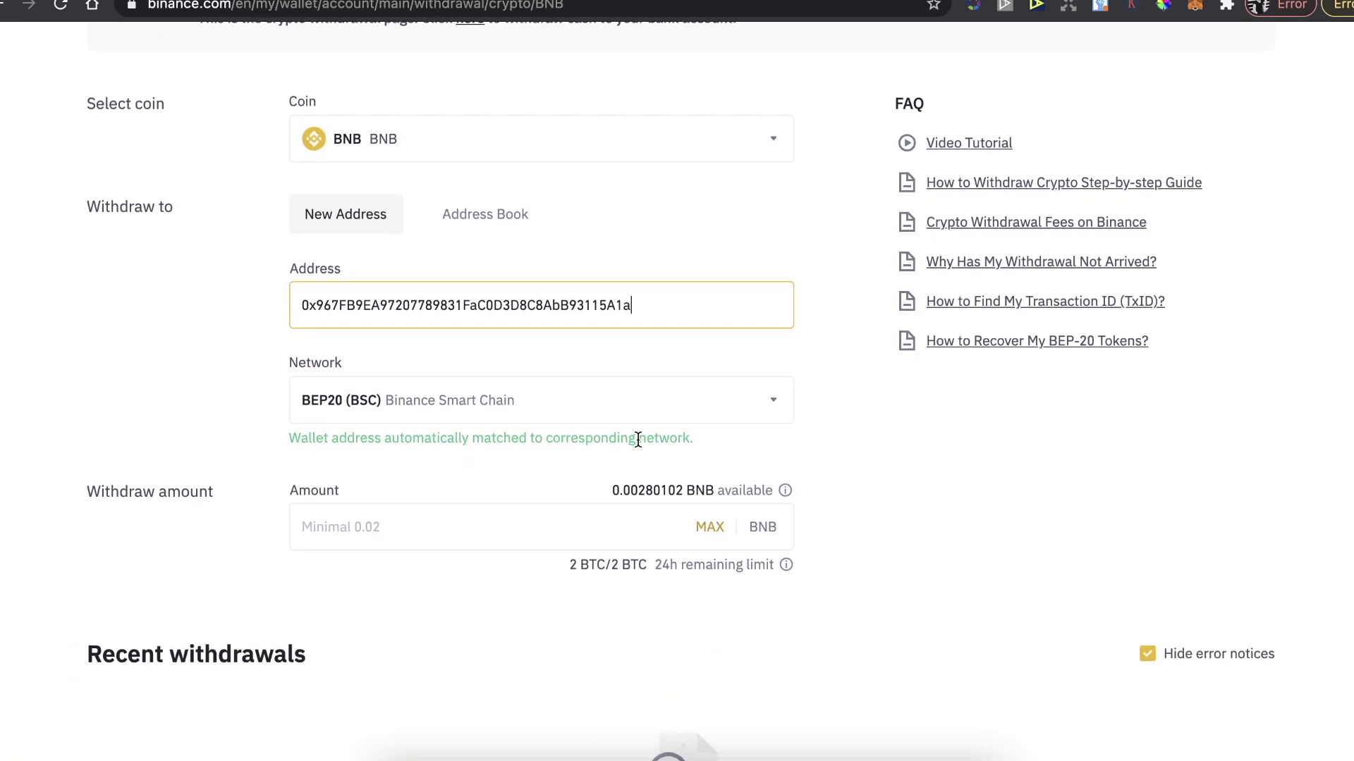
pyautogui.click(475, 523)
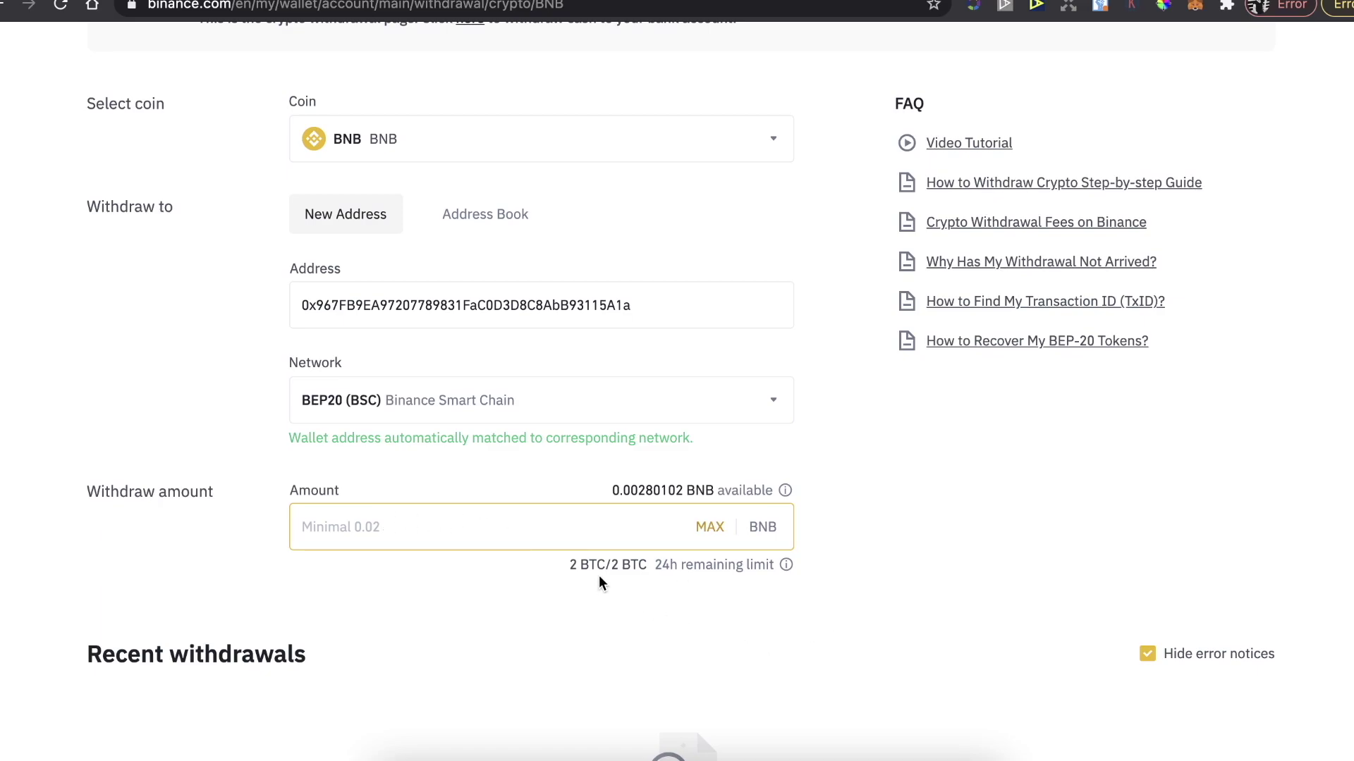
pyautogui.scroll(5, 566, 508)
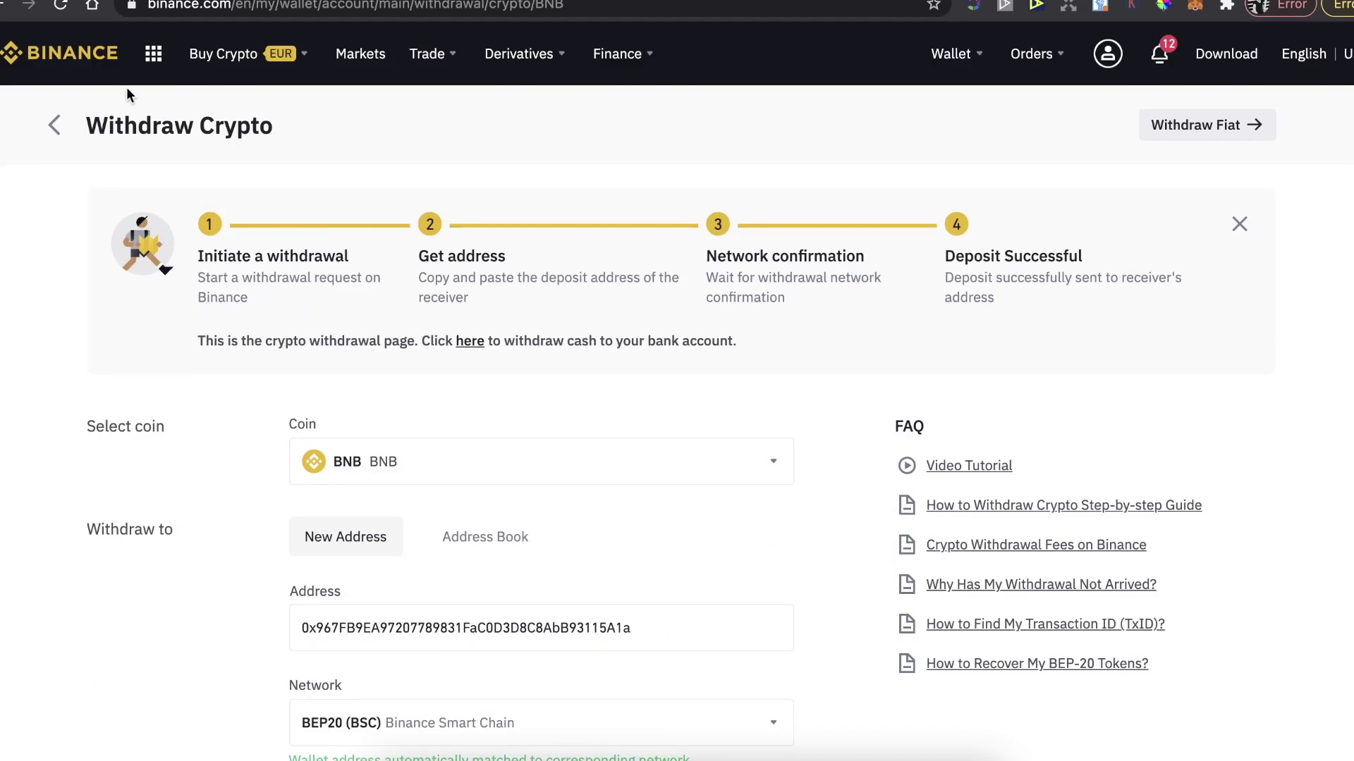
pyautogui.click(89, 63)
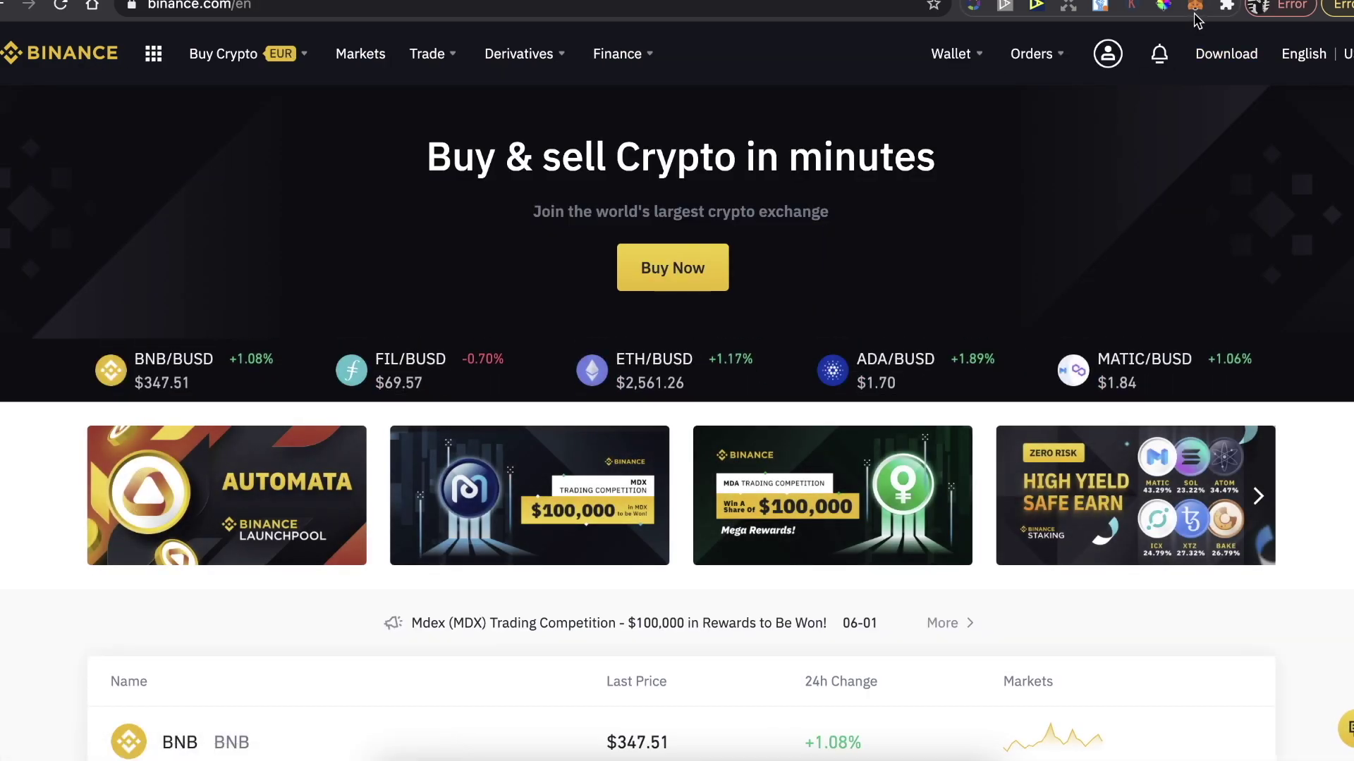
pyautogui.click(1197, 8)
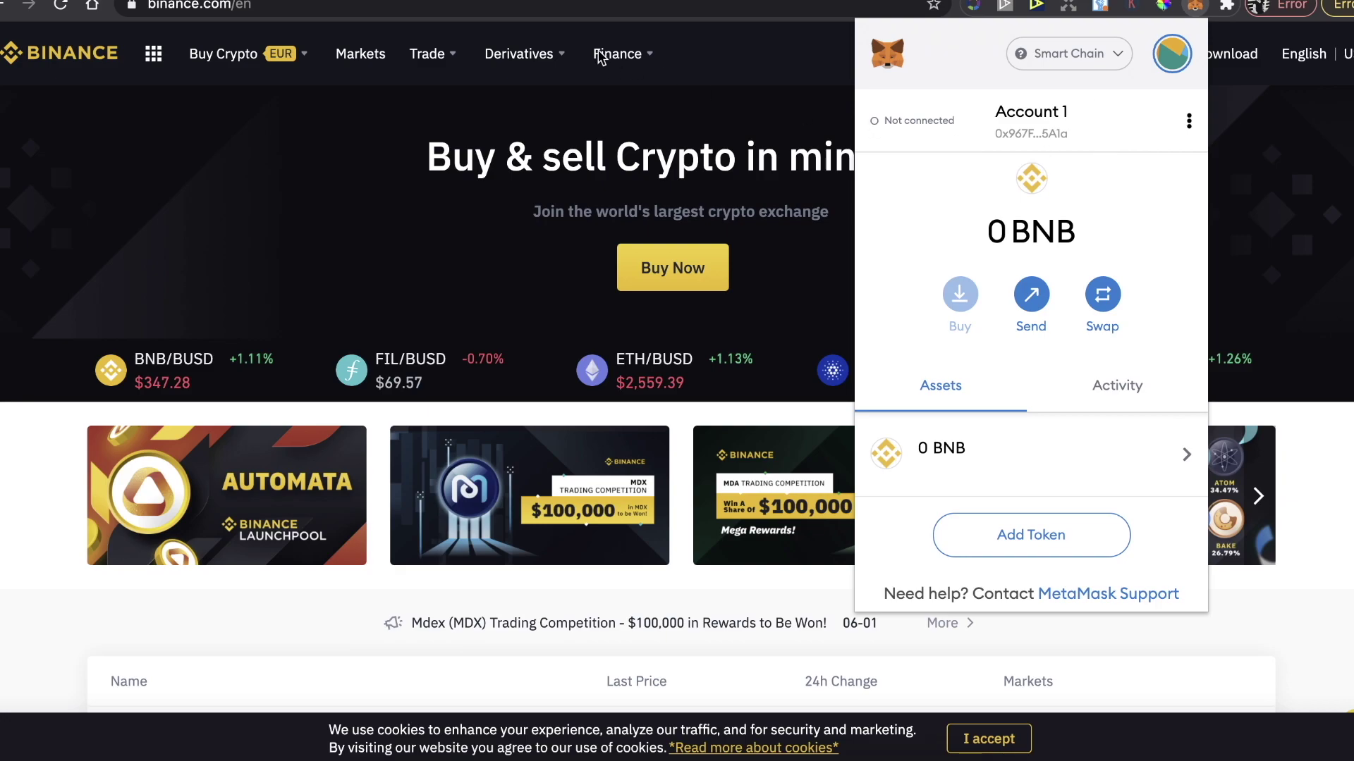
# On PancakeSwap, check MetaMask briefly, then open Trade > Exchange with BNB as the from-token
pyautogui.click(305, 15)
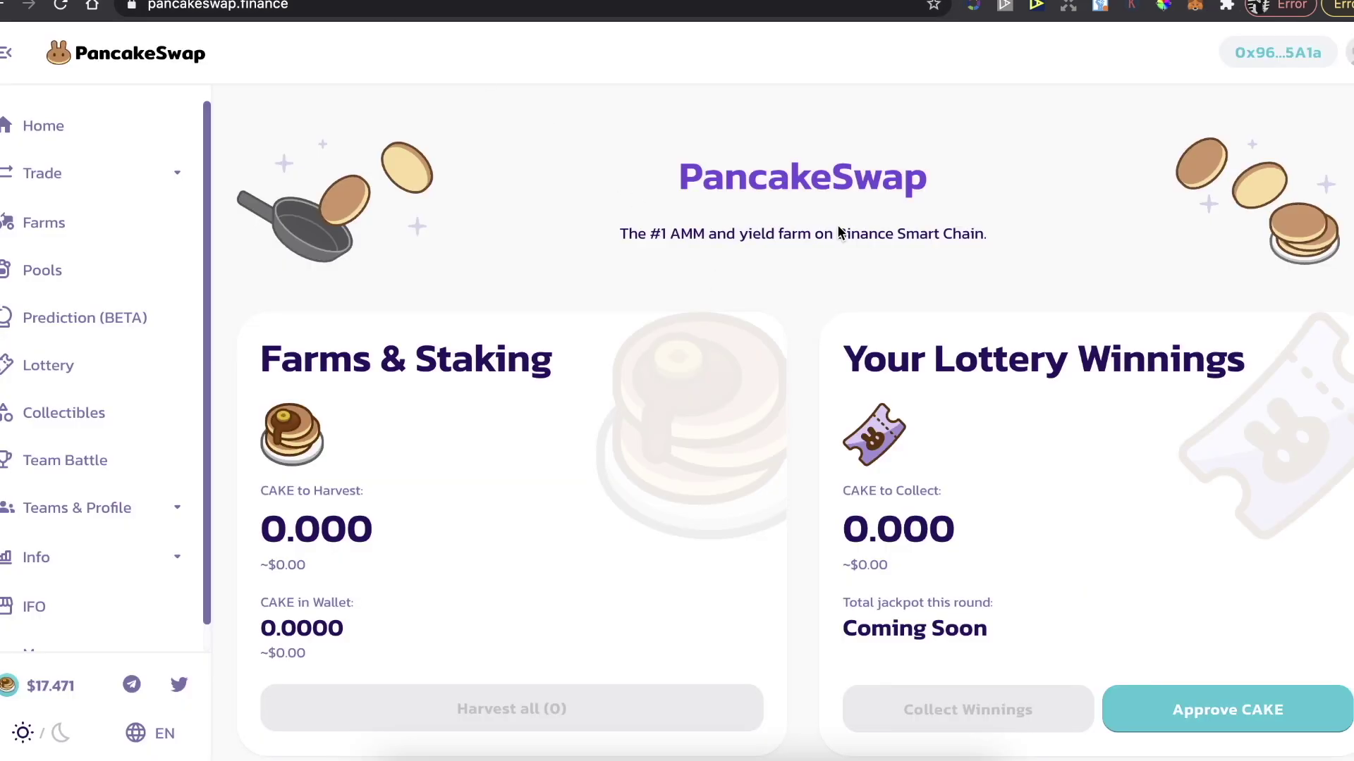
pyautogui.click(1196, 9)
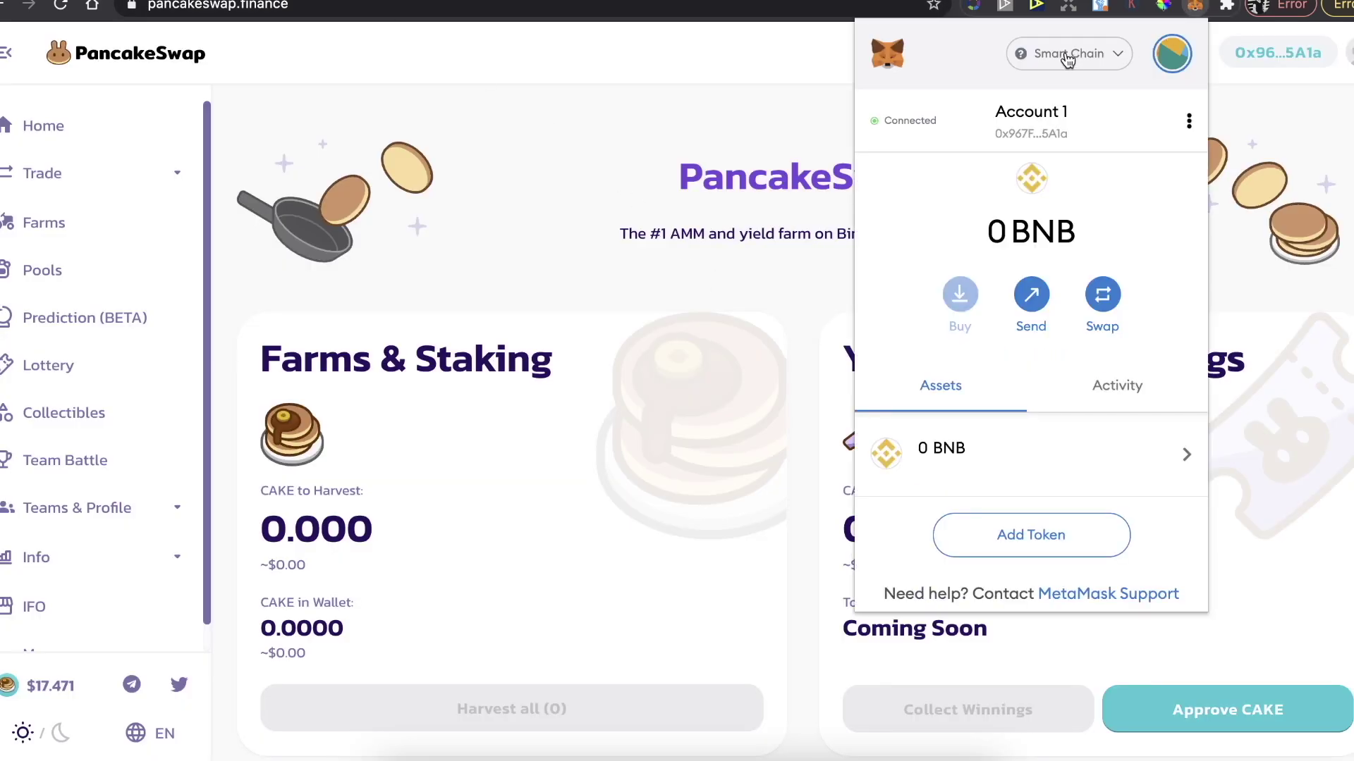
pyautogui.click(1301, 122)
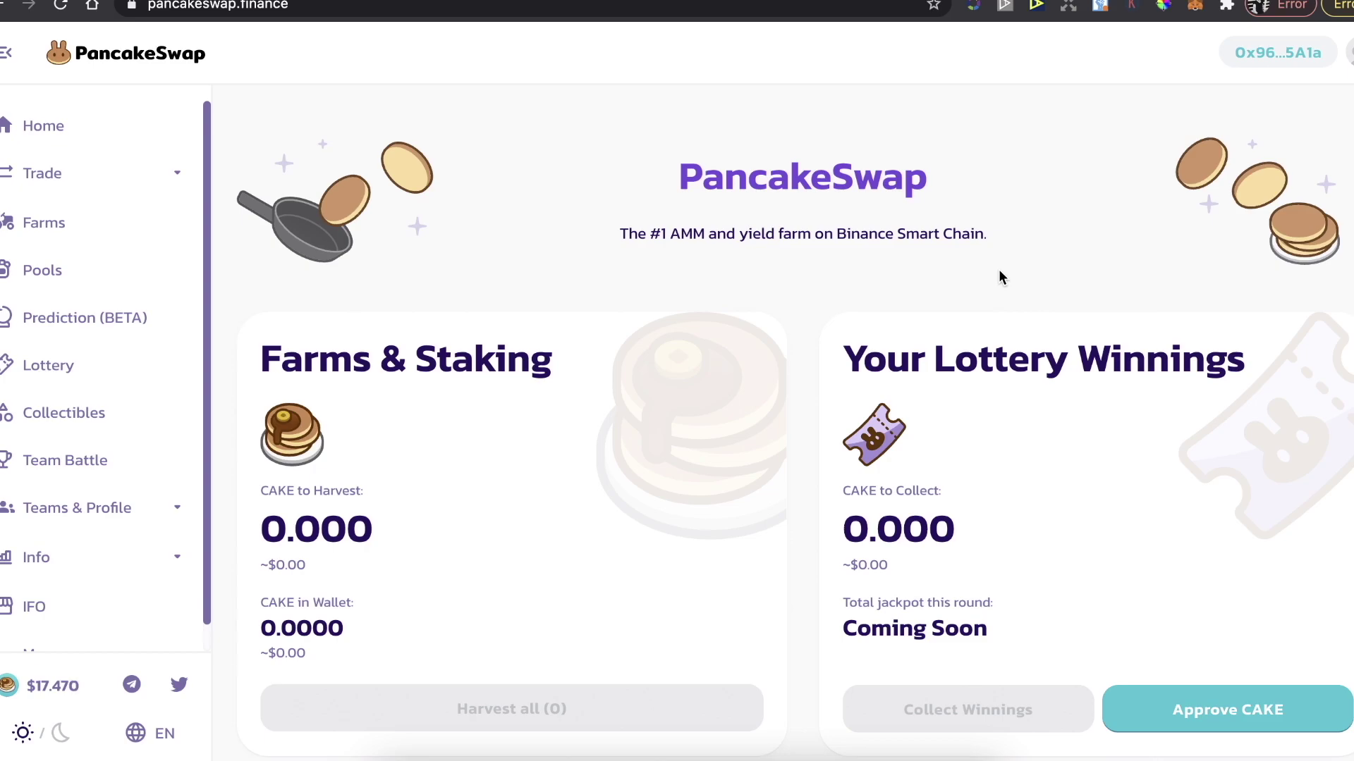
pyautogui.click(43, 172)
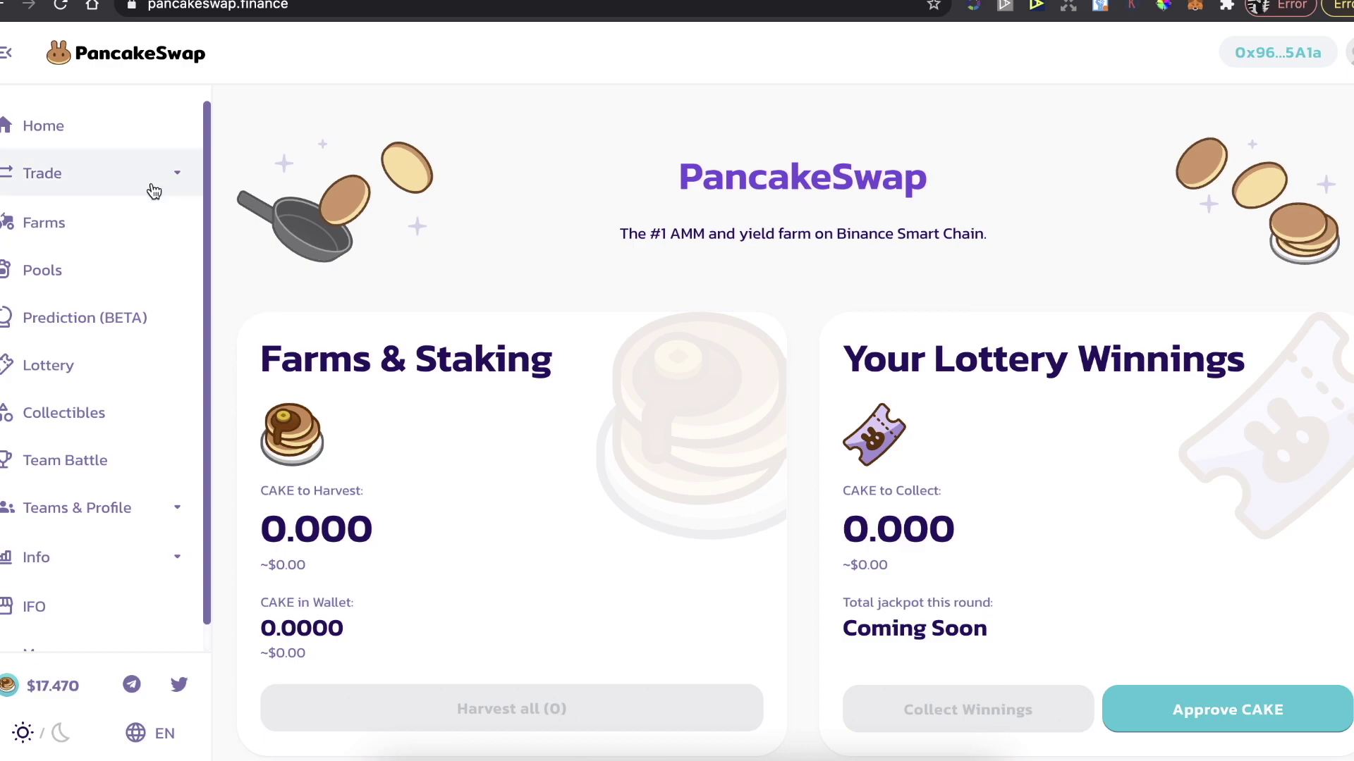
pyautogui.click(63, 220)
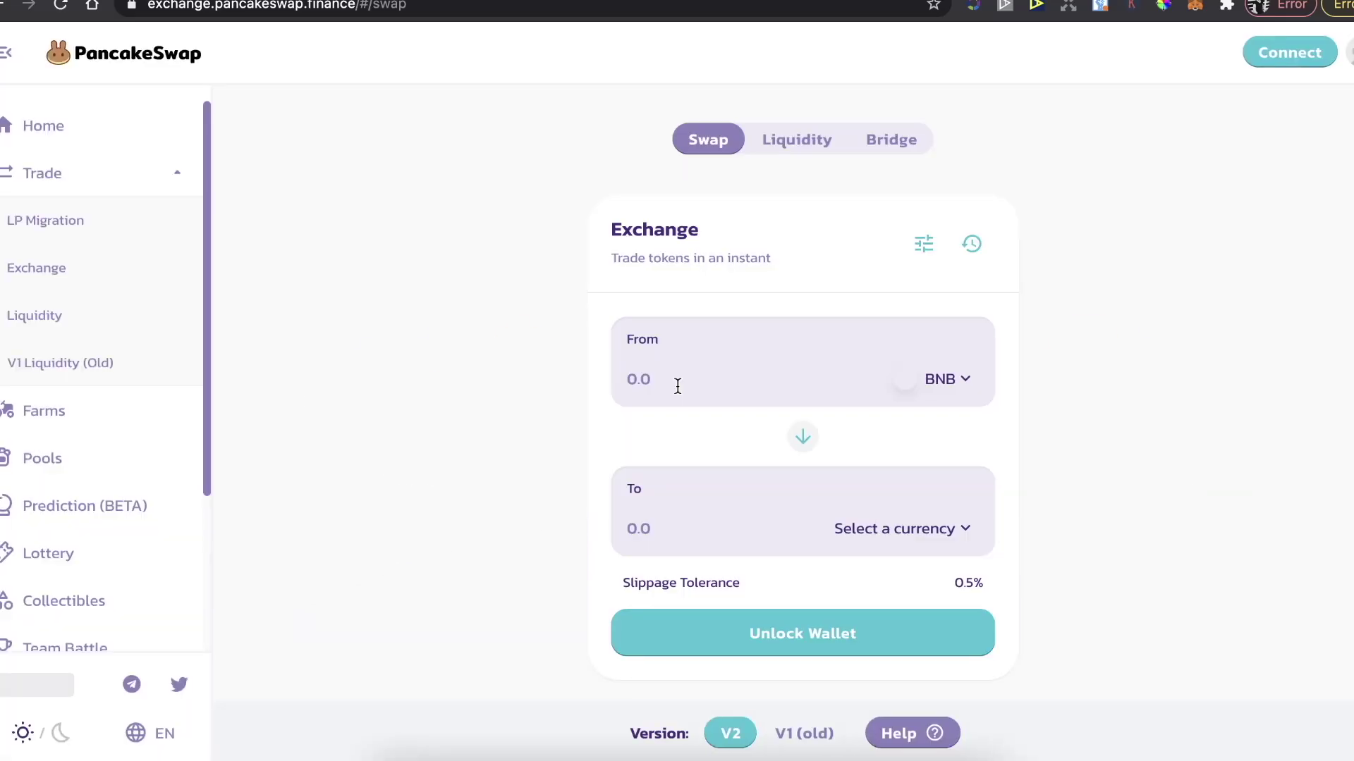
# Review the swap settings, leaving the slippage tolerance at 0.5
pyautogui.click(921, 251)
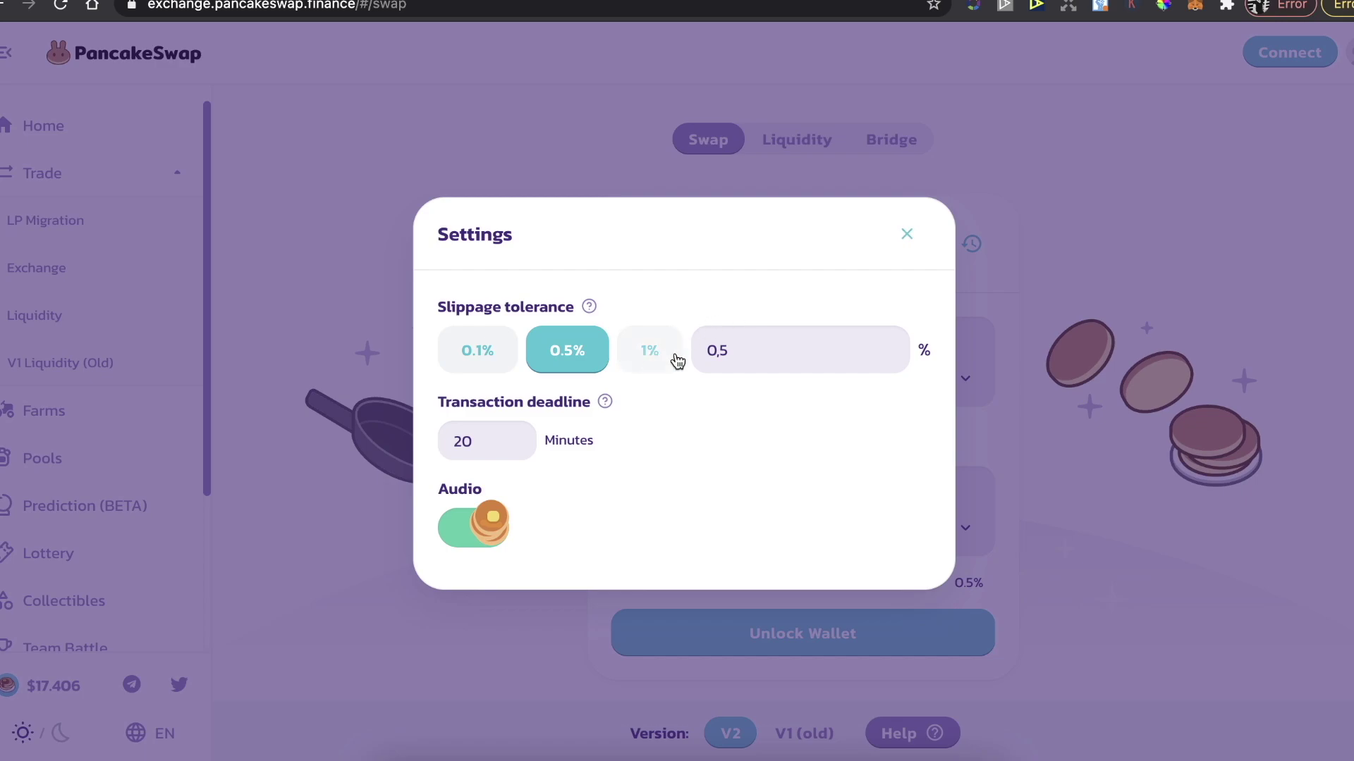
pyautogui.click(772, 349)
pyautogui.moveTo(768, 347); pyautogui.dragTo(690, 344)
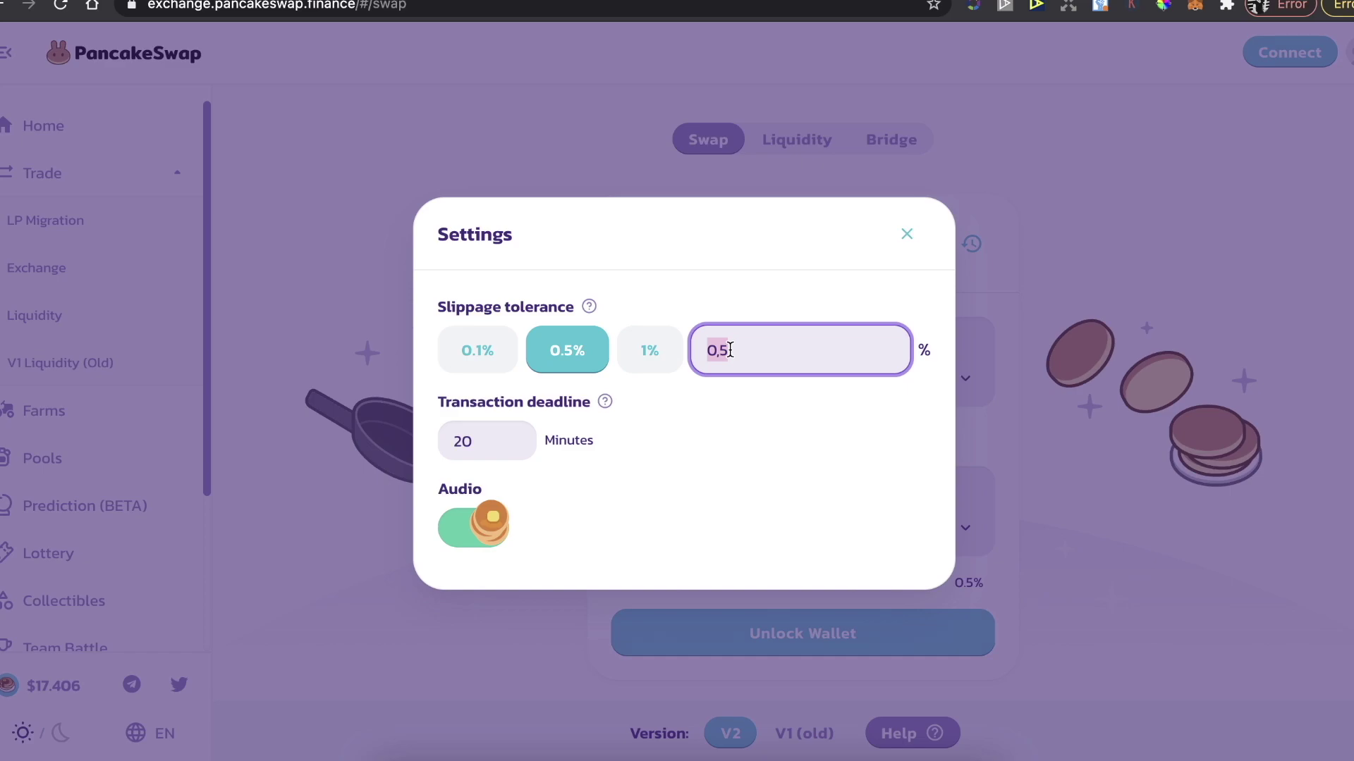
pyautogui.click(841, 281)
pyautogui.click(906, 234)
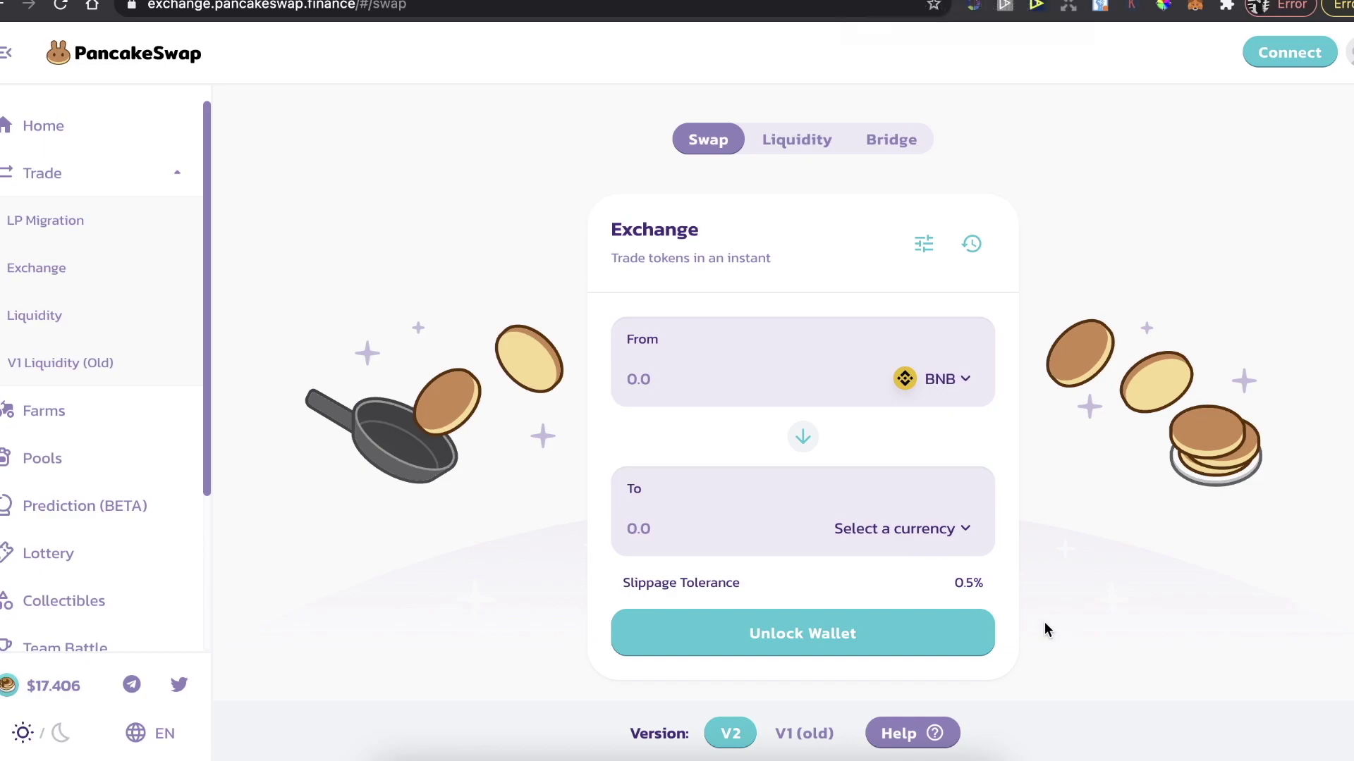
# Open the receive-currency picker and copy Supermoon's BSC contract address from CoinMarketCap
pyautogui.click(921, 529)
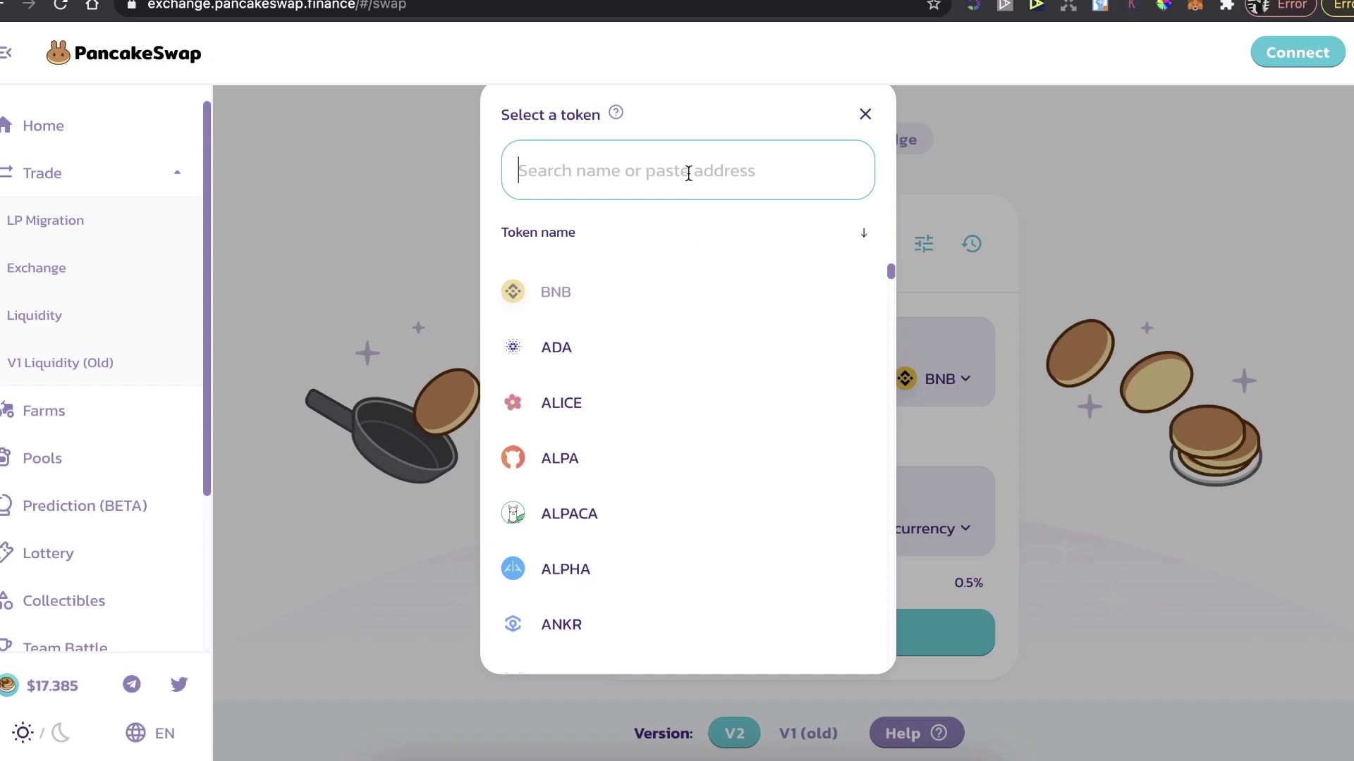
pyautogui.hotkey('ctrl', 'Tab')
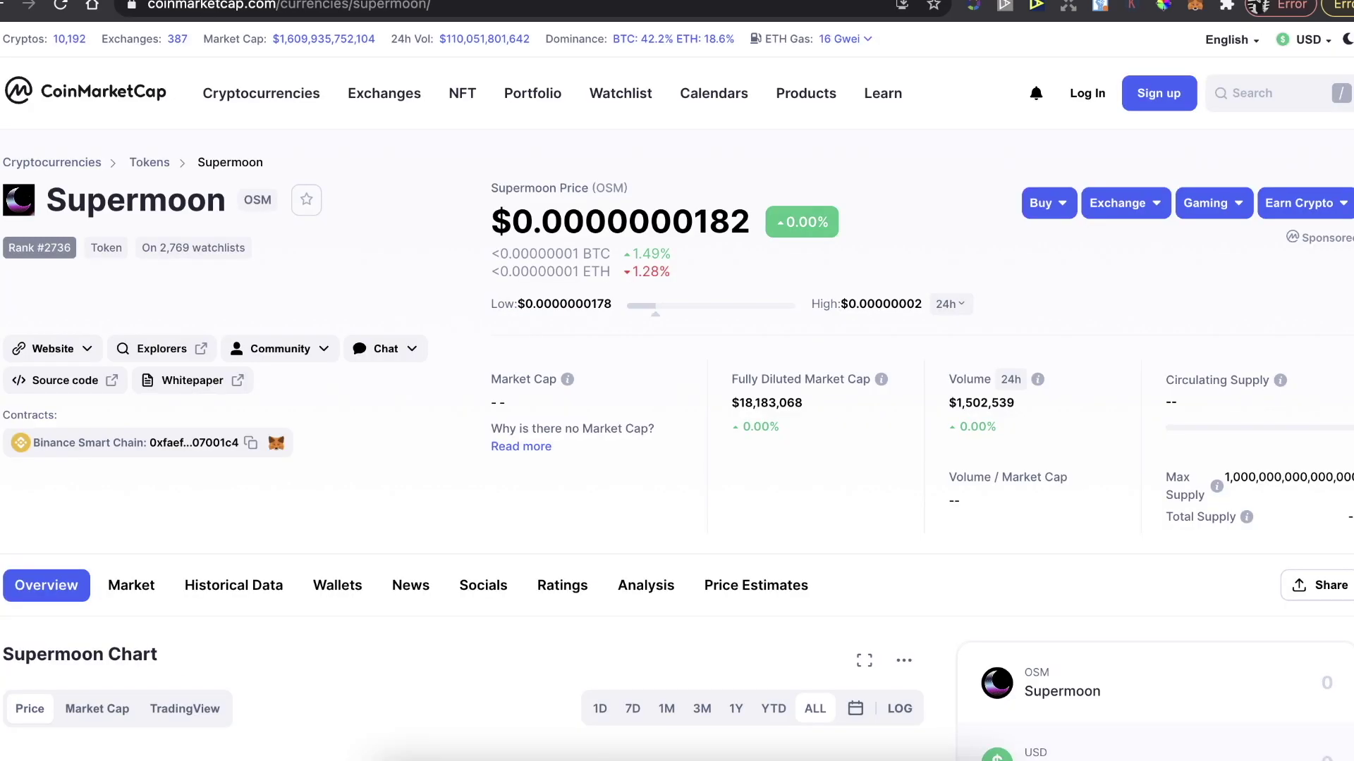
pyautogui.scroll(-2, 402, 226)
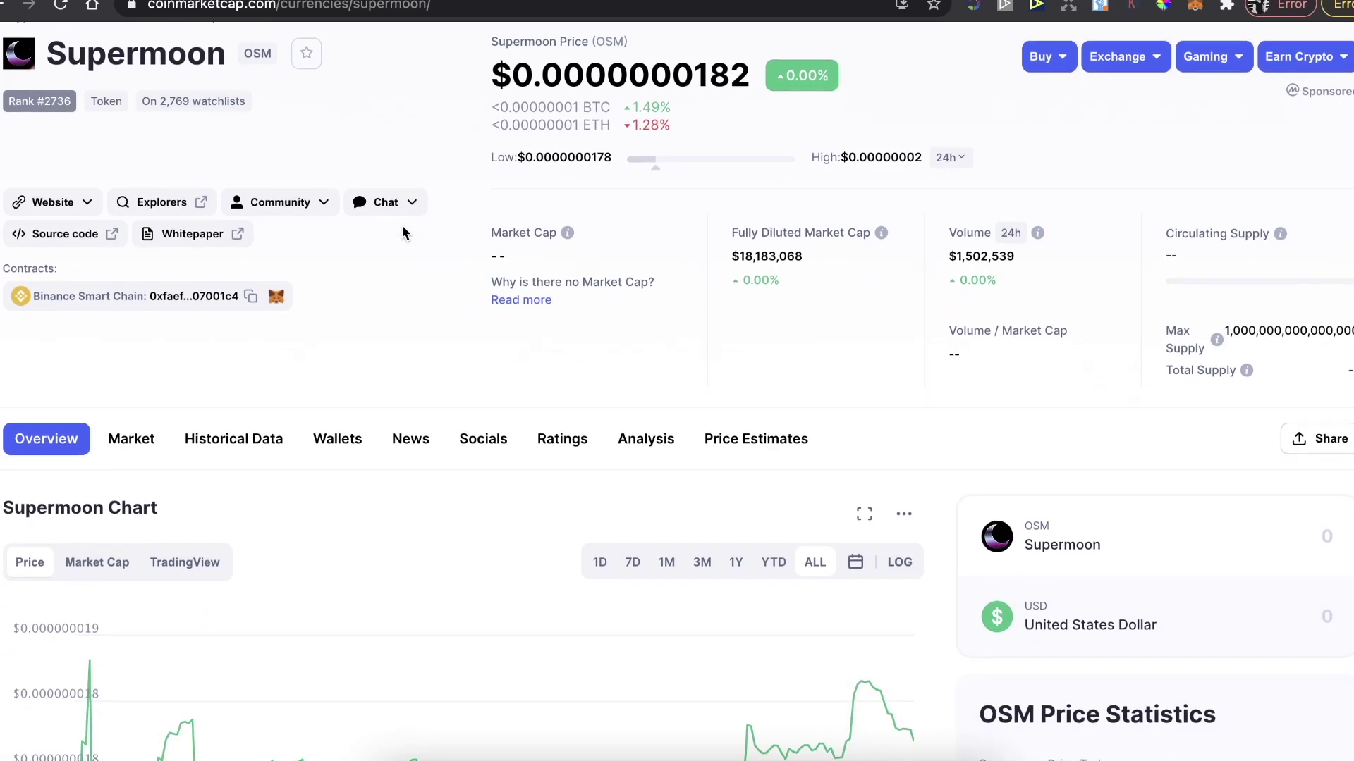
pyautogui.click(251, 296)
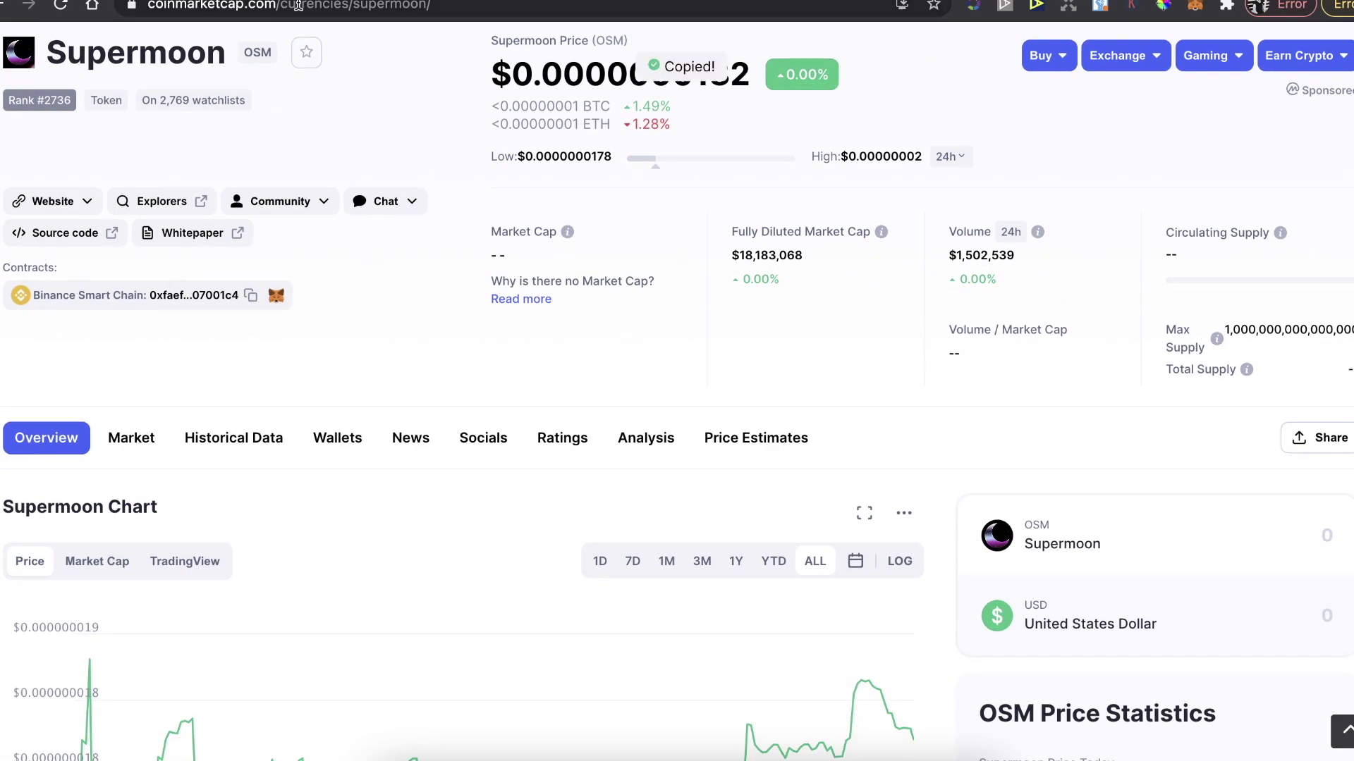
pyautogui.hotkey('ctrl', 'Tab')
# Paste Supermoon's contract address into the token search, pick OSM, and reopen MetaMask
pyautogui.click(582, 175)
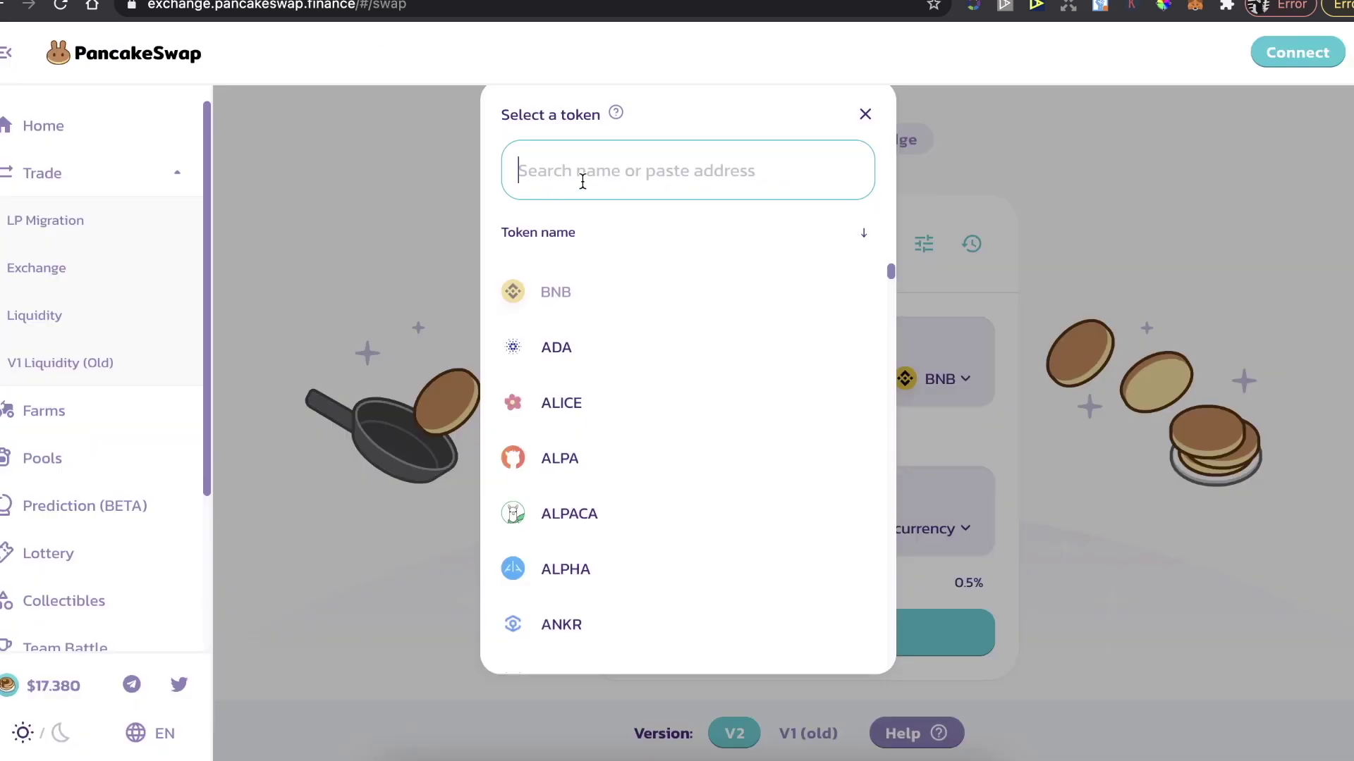
pyautogui.hotkey('ctrl', 'v')
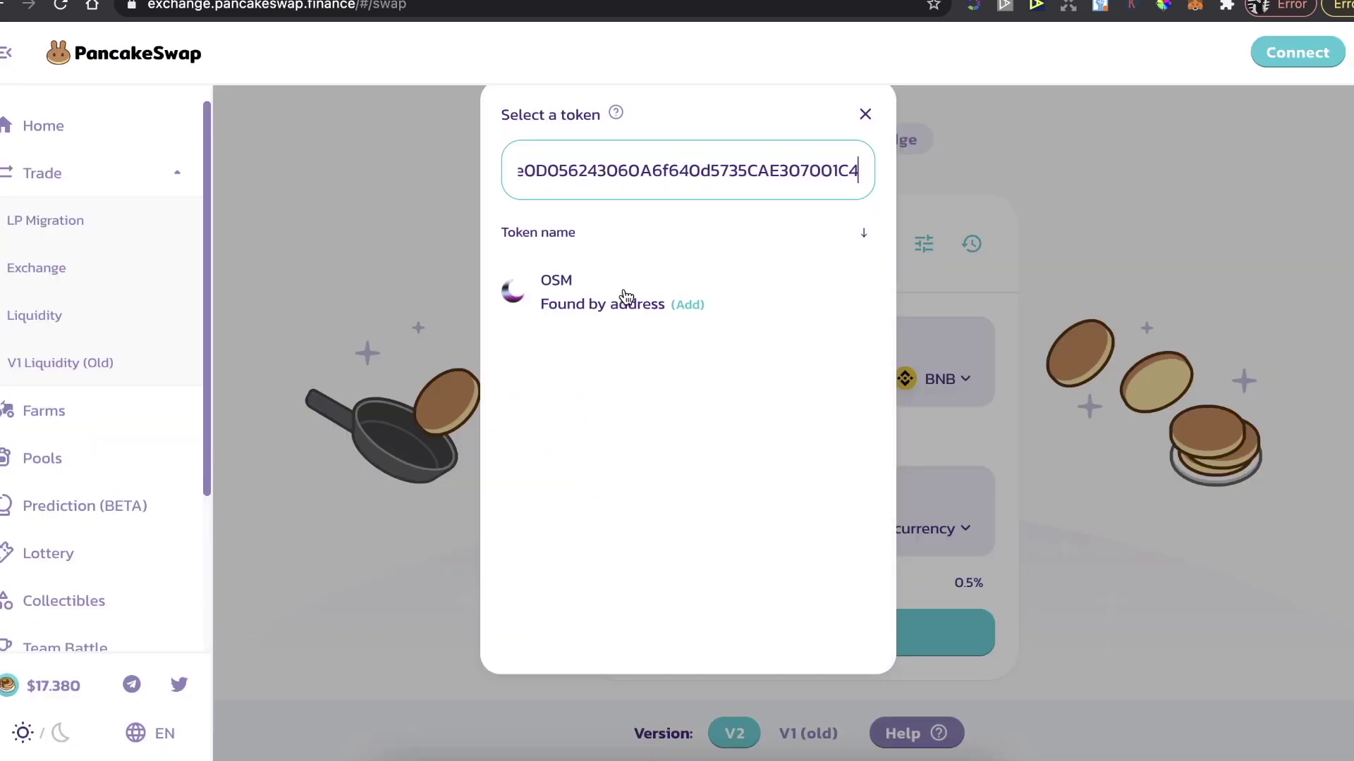
pyautogui.click(624, 297)
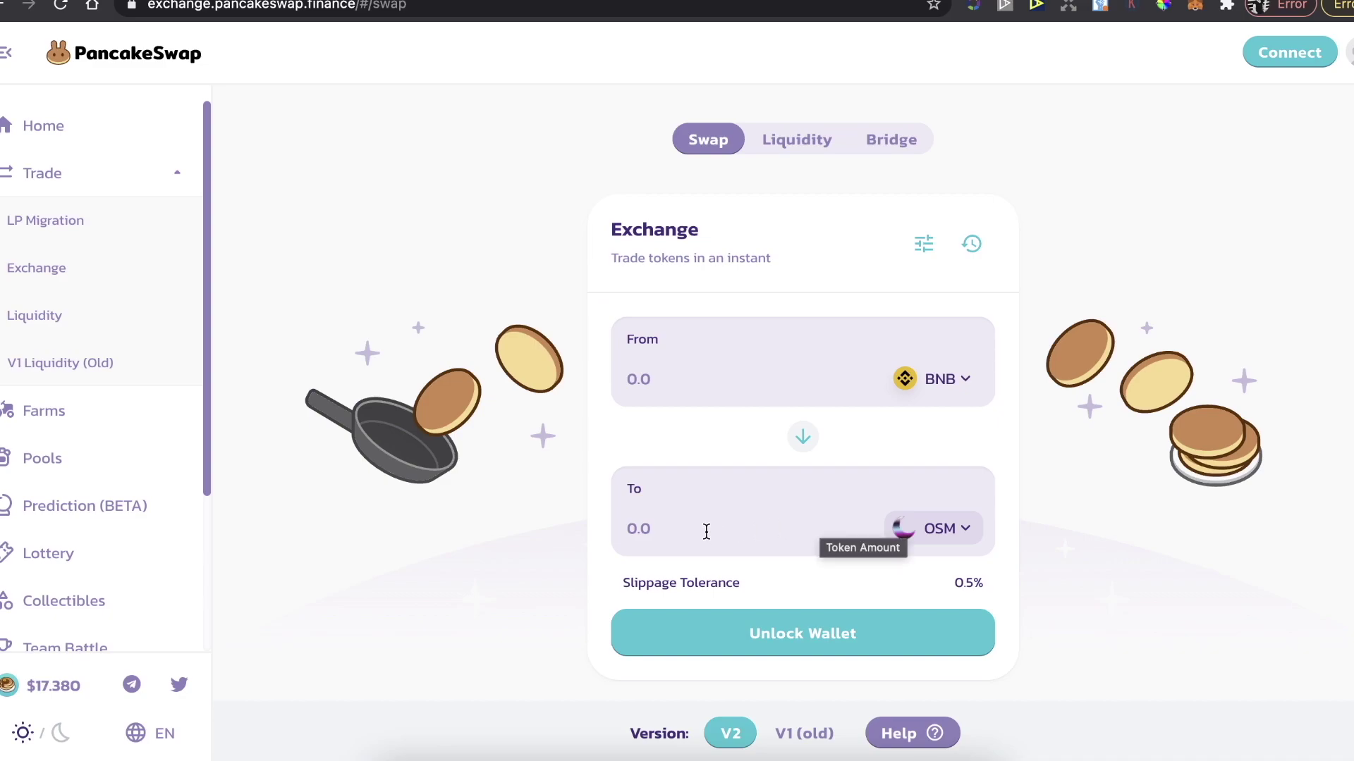
pyautogui.click(645, 532)
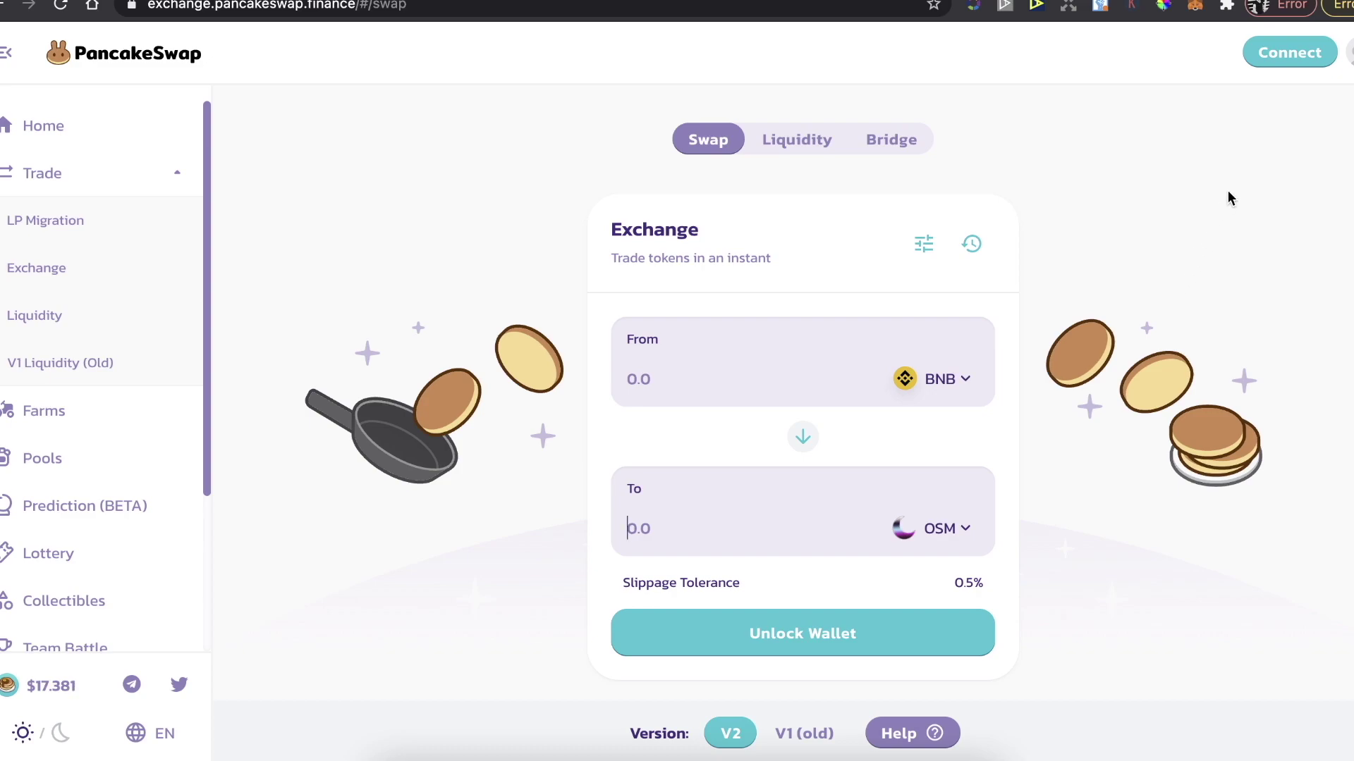
pyautogui.click(1195, 5)
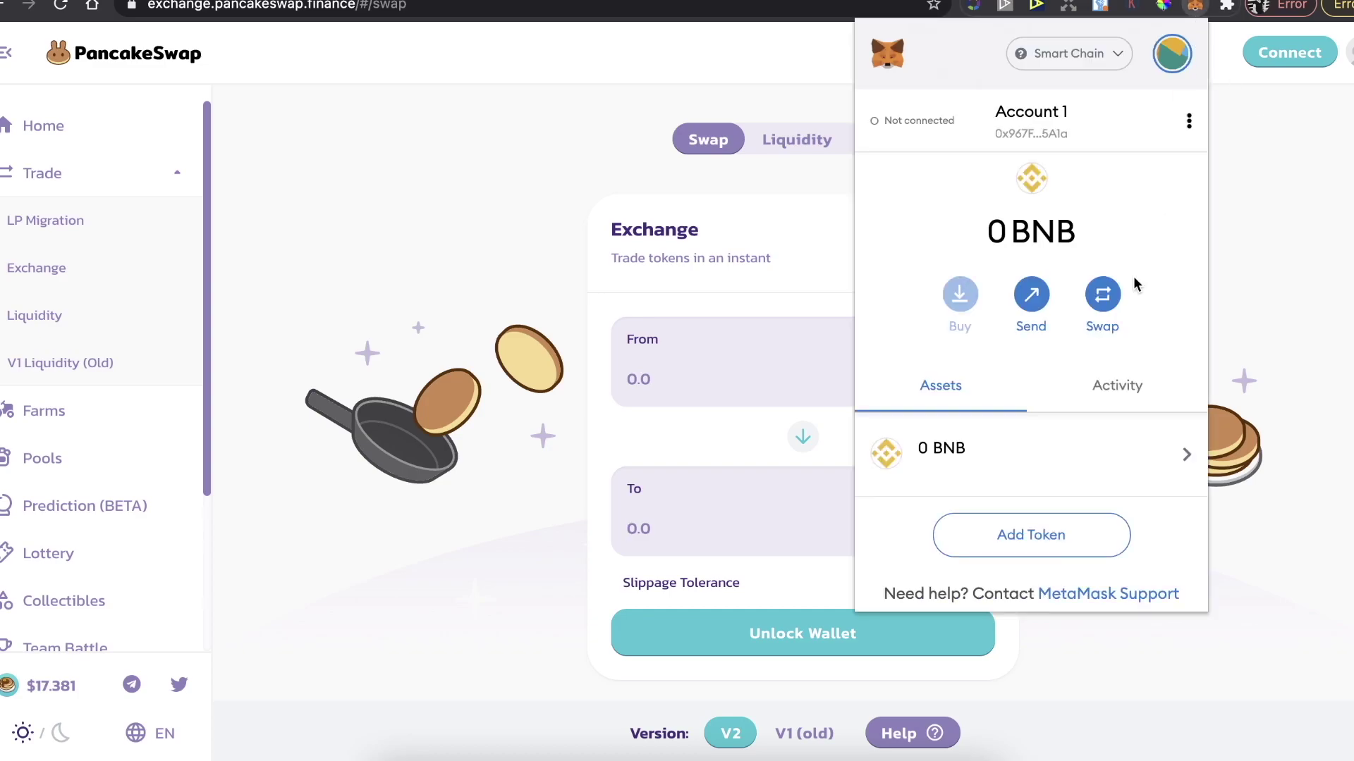